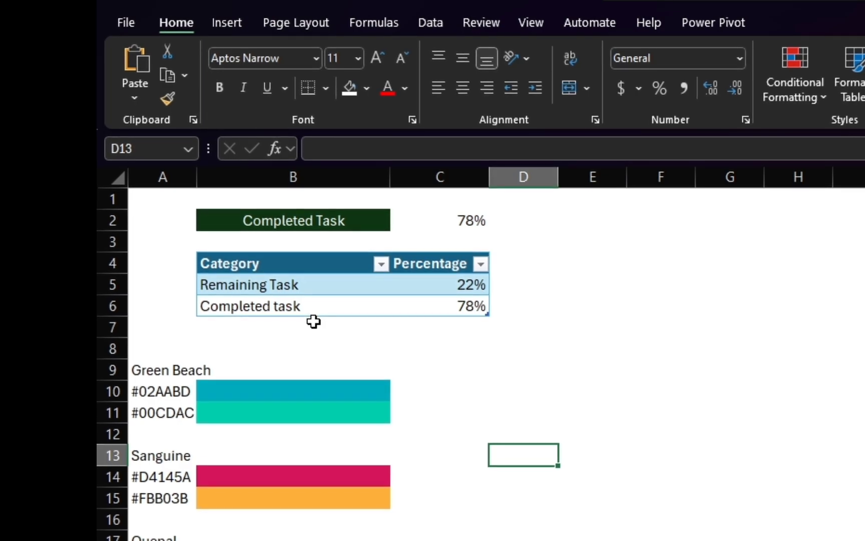
# Step: Examine the table's Category and Percentage columns and the Completed Task value in C2
pyautogui.click(255, 267)
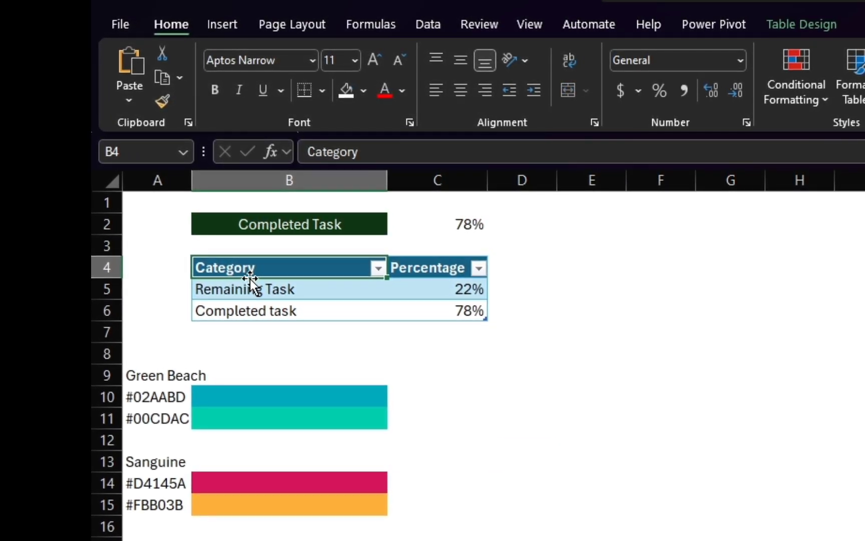
pyautogui.click(450, 259)
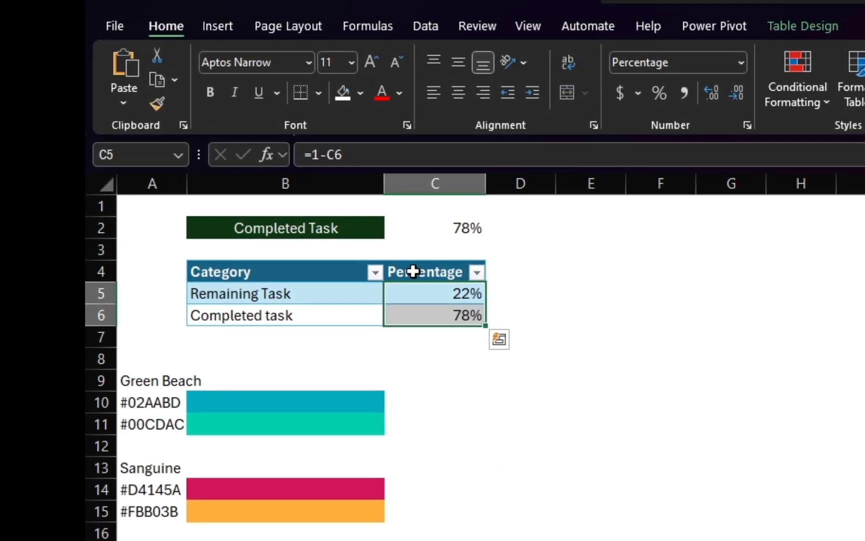
pyautogui.click(411, 270)
pyautogui.click(251, 292)
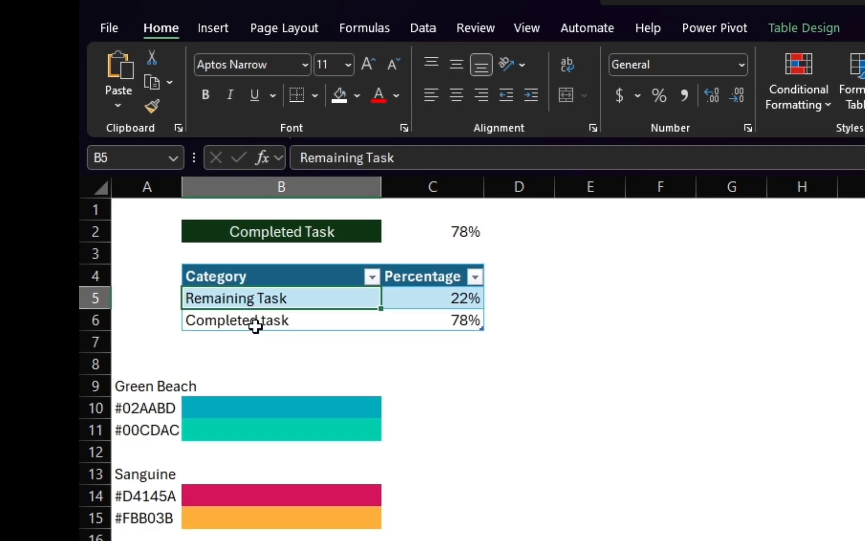
pyautogui.click(254, 324)
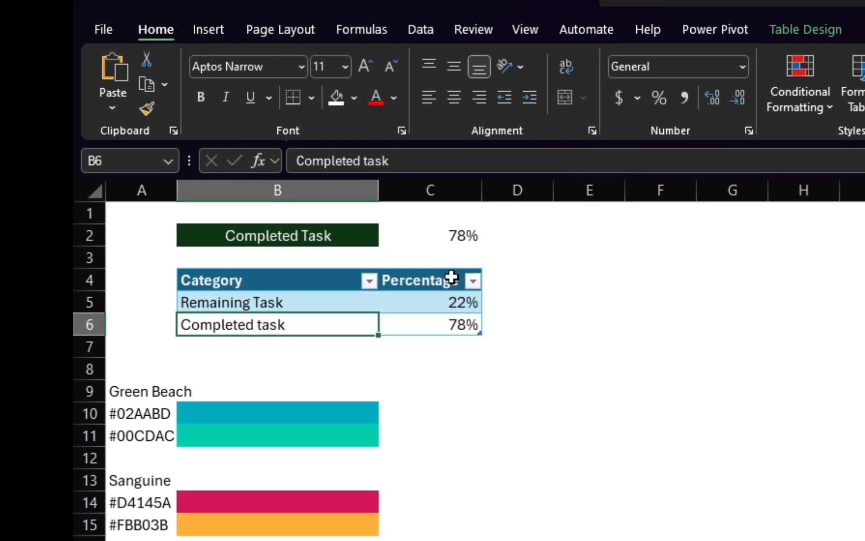
pyautogui.click(453, 235)
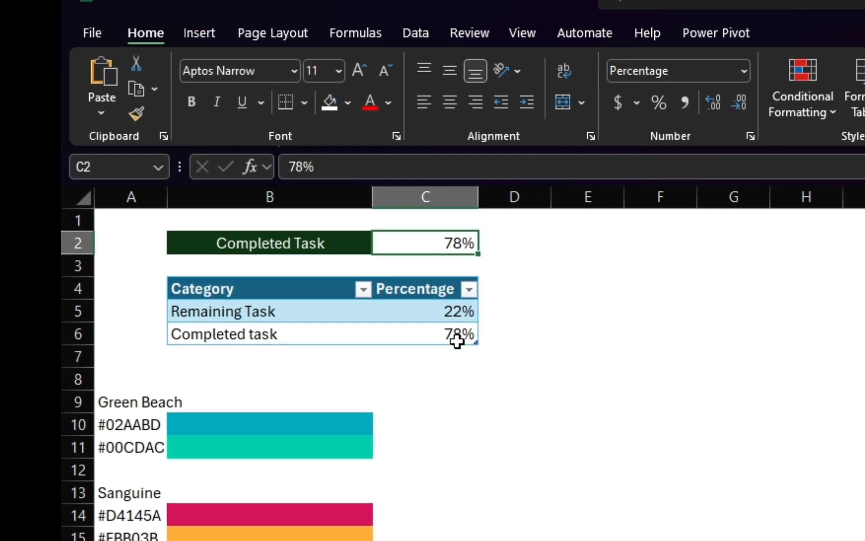
# Step: Link the table's completed-task percentage in C6 to the input cell with =C2, and open the remaining-task formula in C5
pyautogui.click(456, 335)
pyautogui.write('=C2')
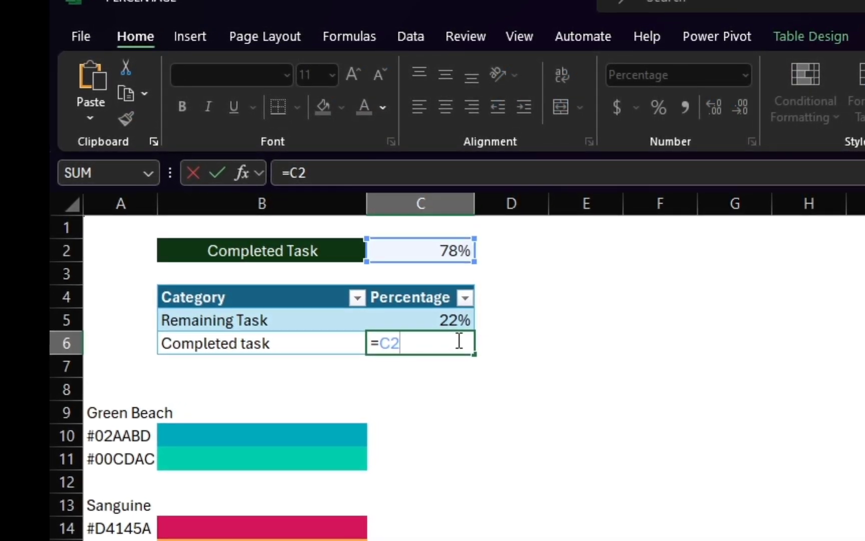
pyautogui.press('Return')
pyautogui.click(434, 328)
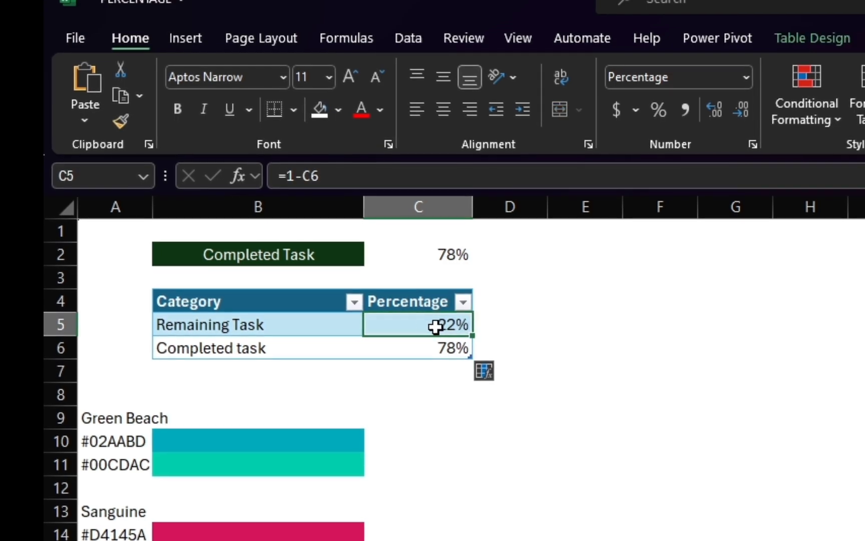
pyautogui.doubleClick(435, 329)
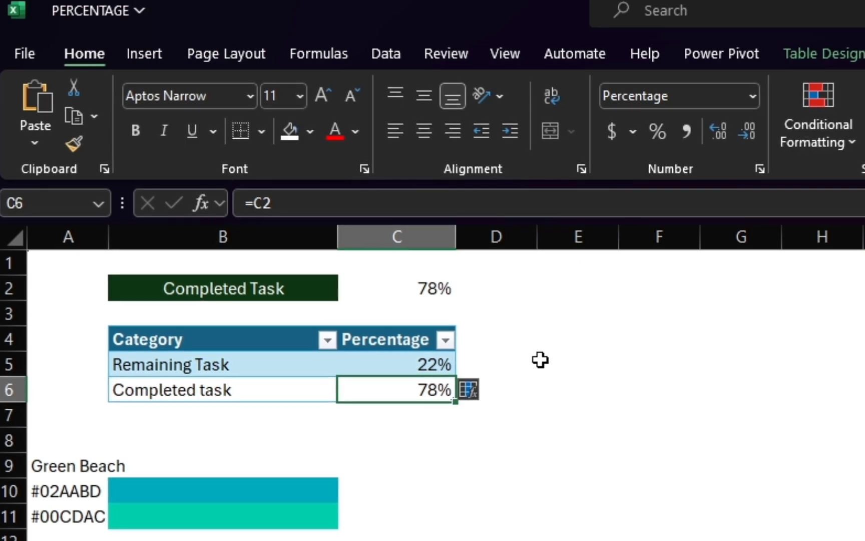
pyautogui.moveTo(501, 463); pyautogui.dragTo(484, 417)
# Step: Set the Completed Task percentage in C2 to 80% and check the remaining-task formula in C5
pyautogui.doubleClick(440, 295)
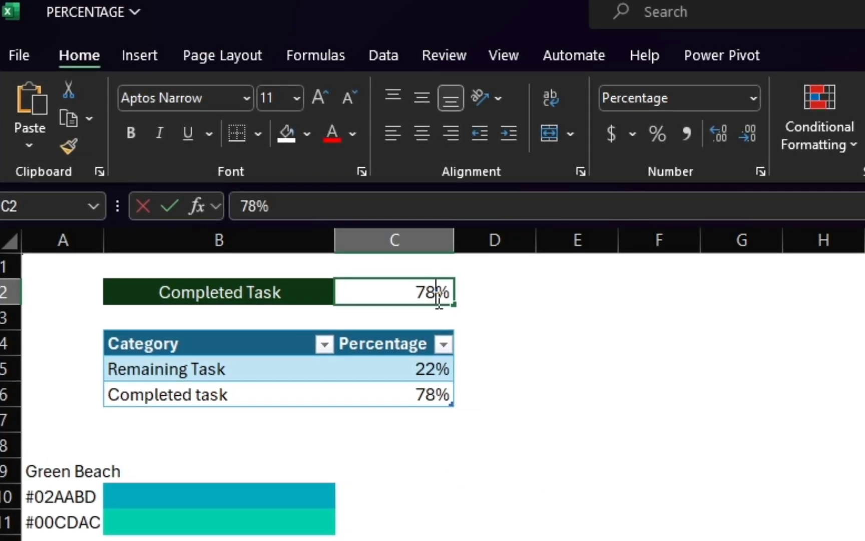
pyautogui.press('BackSpace')
pyautogui.press('BackSpace')
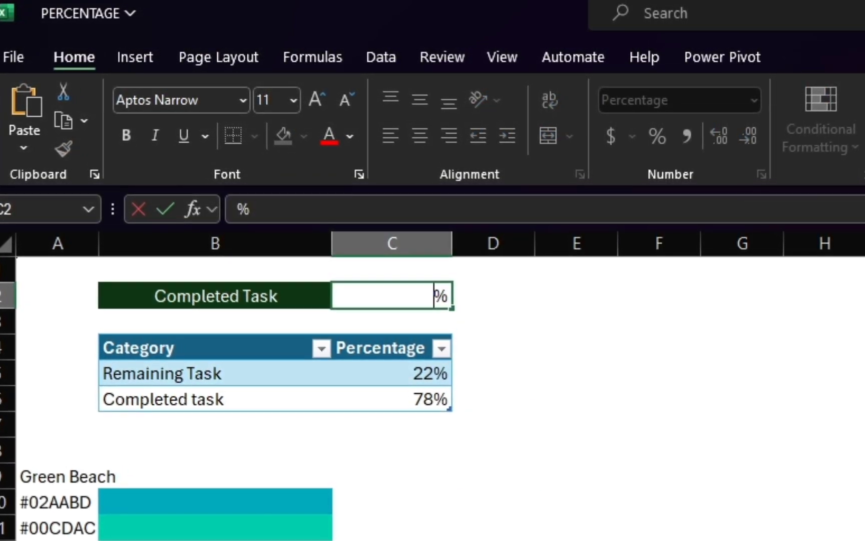
pyautogui.write('80')
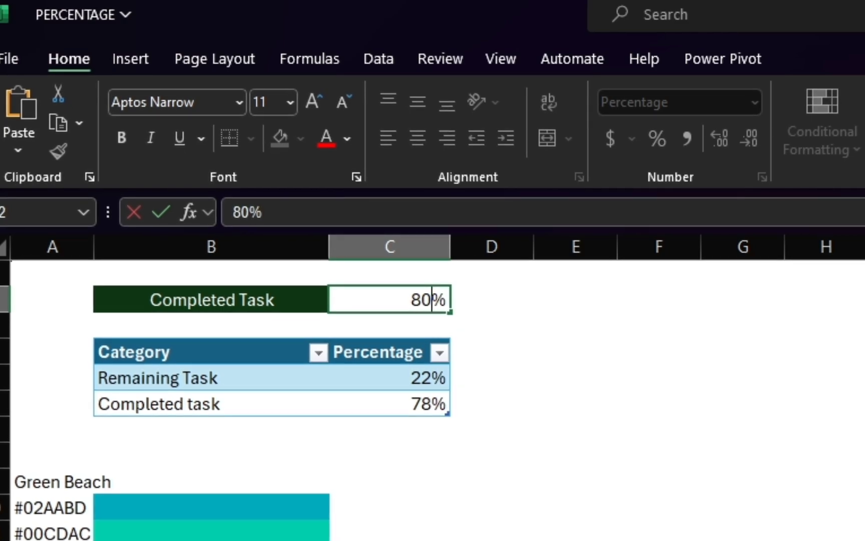
pyautogui.press('Return')
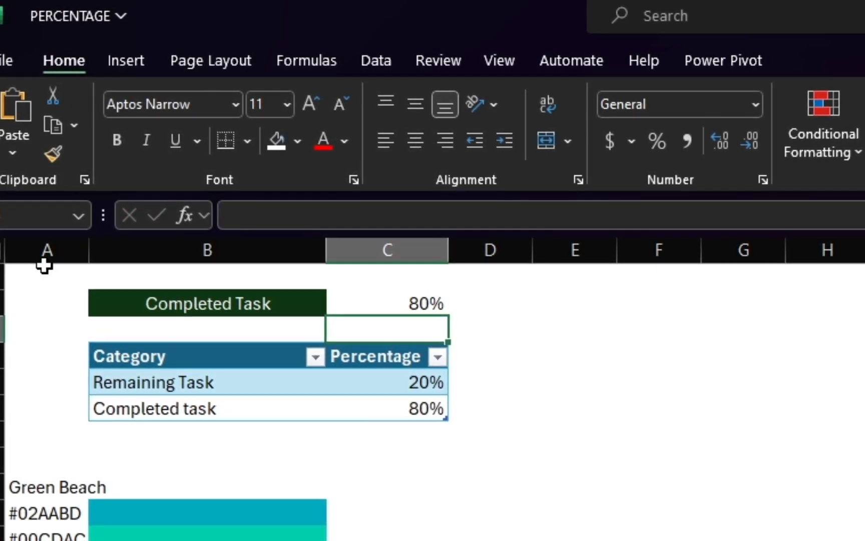
pyautogui.click(425, 382)
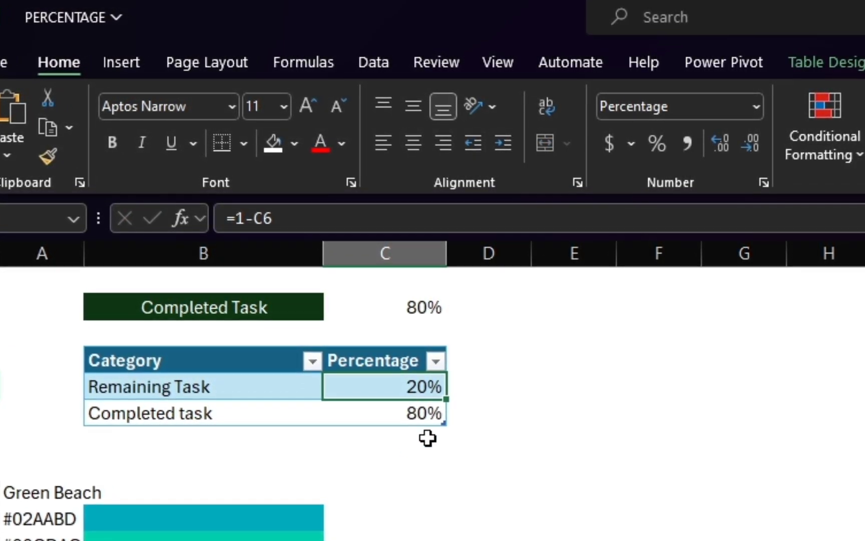
pyautogui.click(371, 466)
# Step: Insert a doughnut chart from the table range B4:C6 and move it just below the table
pyautogui.click(178, 391)
pyautogui.press('Up')
pyautogui.press('Up')
pyautogui.press('Down')
pyautogui.hotkey('shift', 'Right')
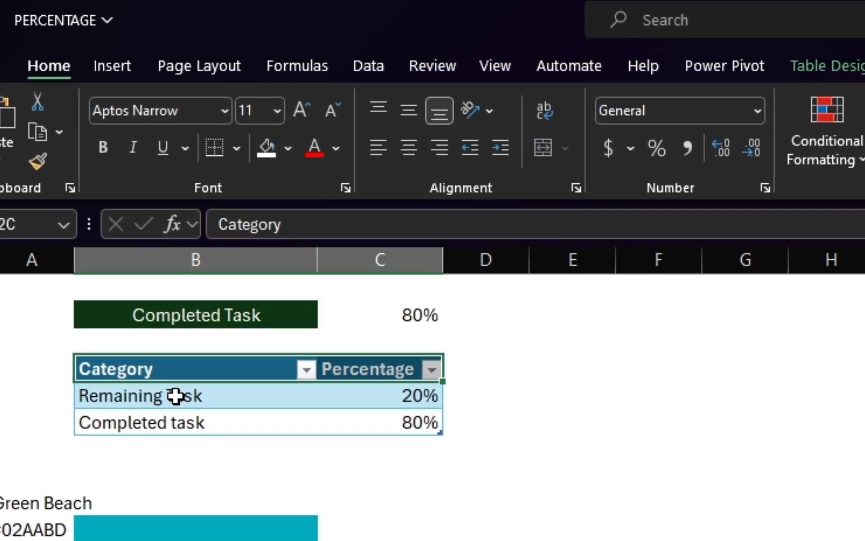
pyautogui.hotkey('shift', 'Down')
pyautogui.hotkey('shift', 'Down')
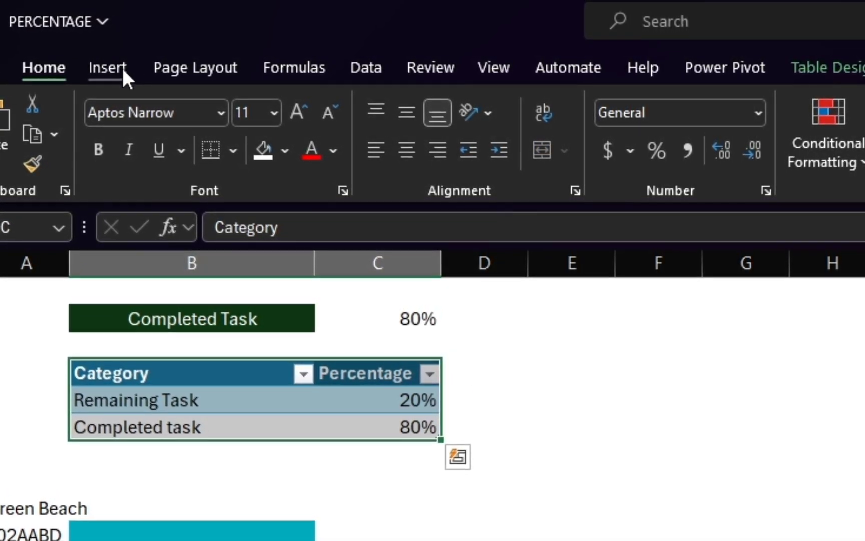
pyautogui.click(111, 76)
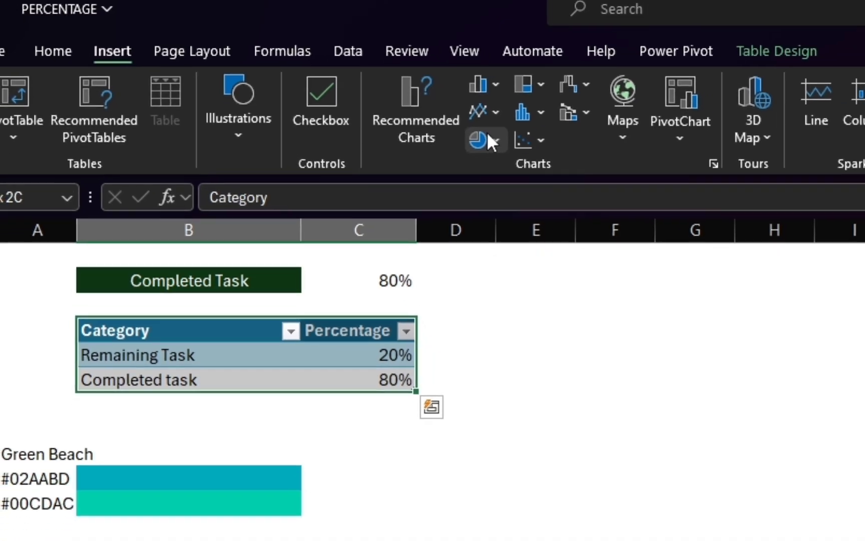
pyautogui.click(489, 138)
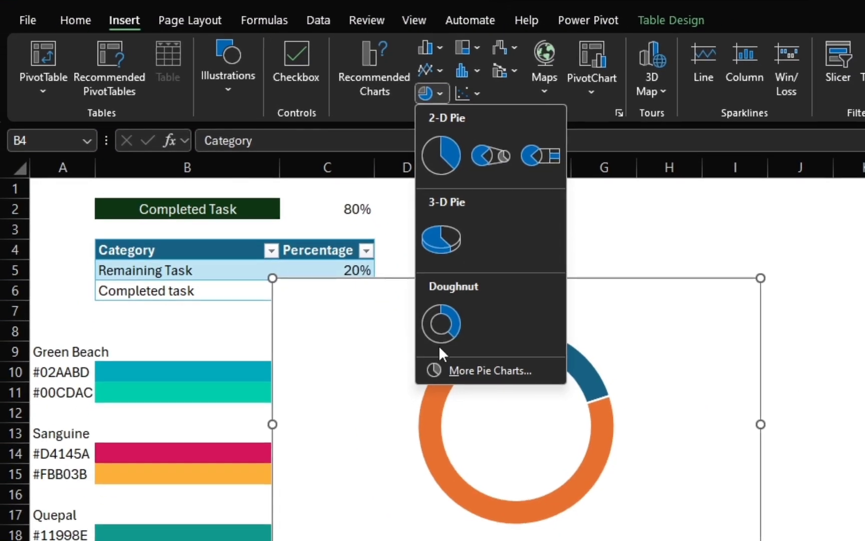
pyautogui.click(463, 438)
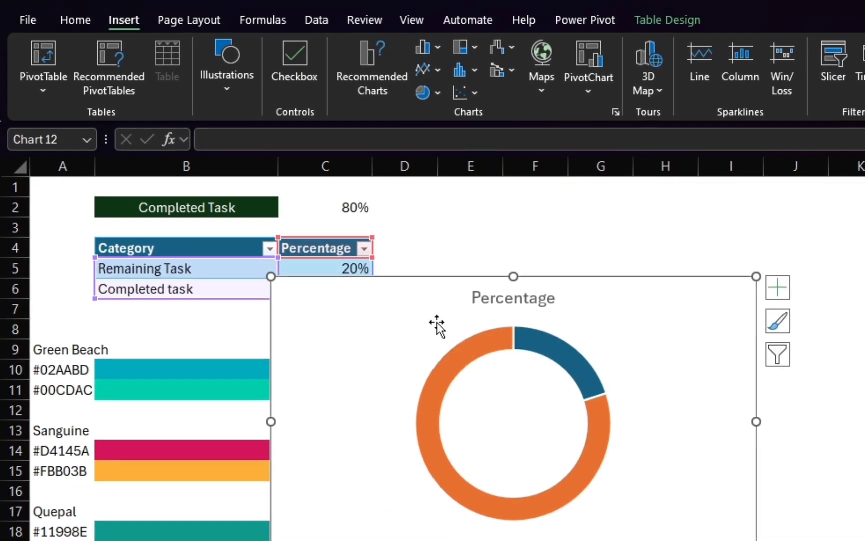
pyautogui.moveTo(544, 275); pyautogui.dragTo(557, 302)
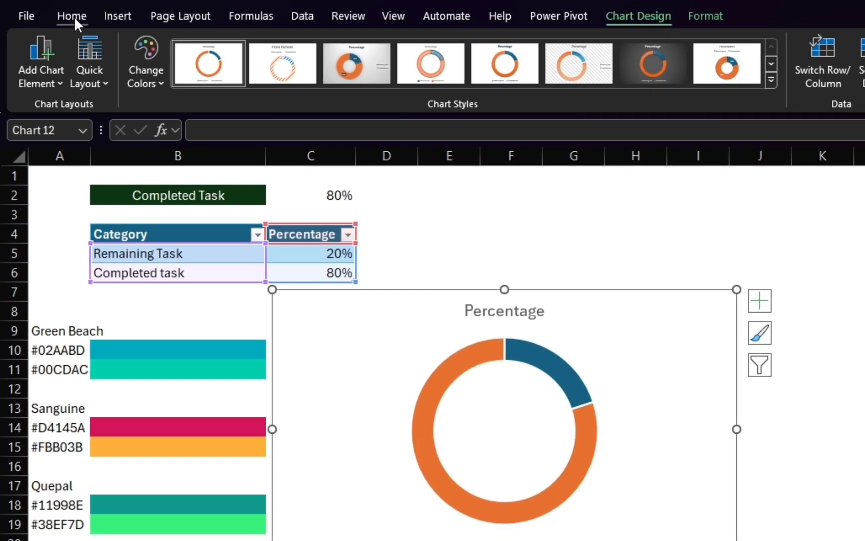
pyautogui.click(74, 16)
pyautogui.click(125, 17)
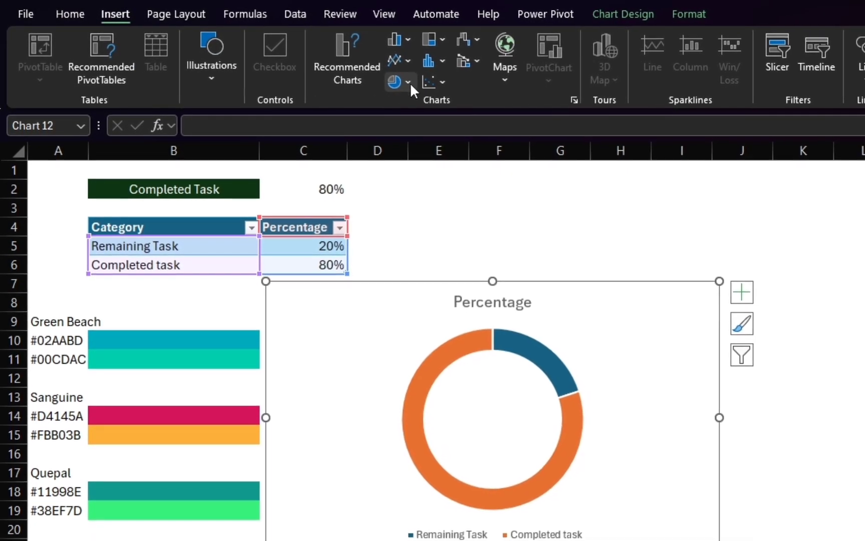
pyautogui.scroll(-2, 460, 281)
pyautogui.scroll(2, 495, 299)
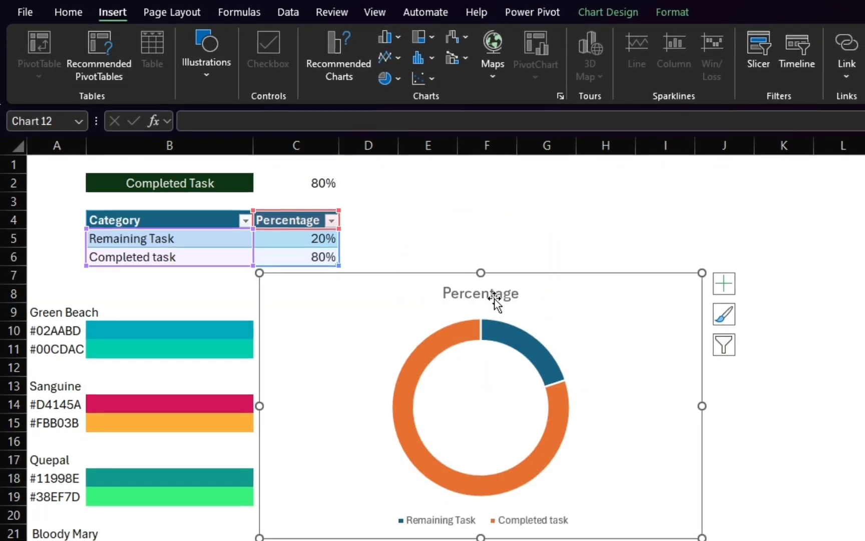
# Step: Delete the title and the legend from the doughnut chart
pyautogui.click(495, 299)
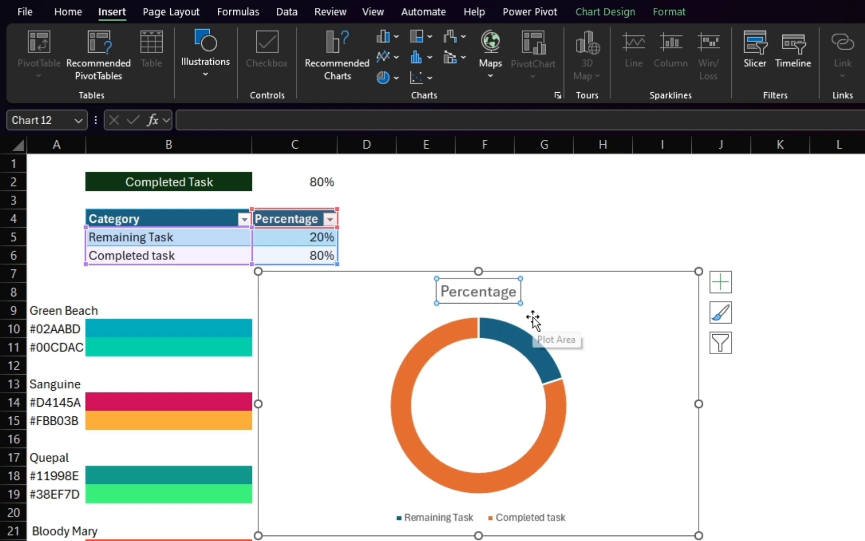
pyautogui.press('Delete')
pyautogui.click(493, 520)
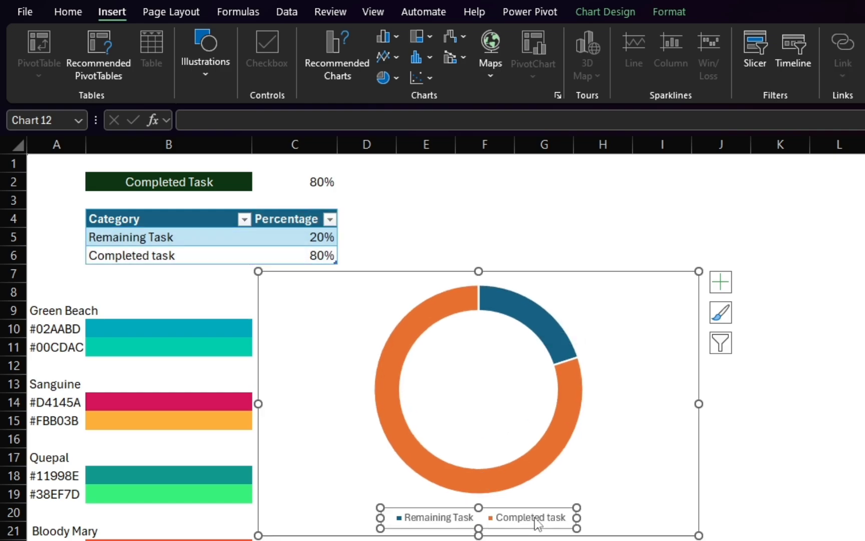
pyautogui.press('Delete')
# Step: Move the doughnut chart to the right of the table, starting at row 5, and shorten it to end around row 17
pyautogui.moveTo(584, 305); pyautogui.dragTo(668, 242)
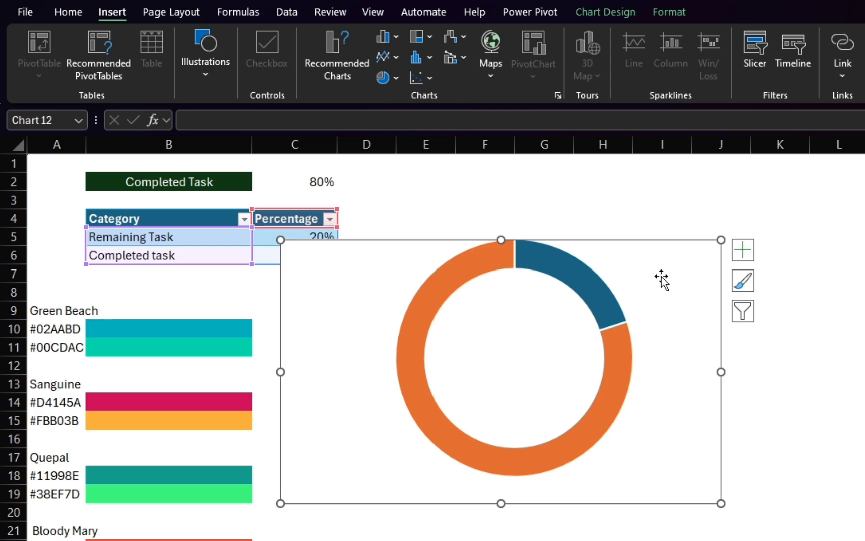
pyautogui.click(534, 334)
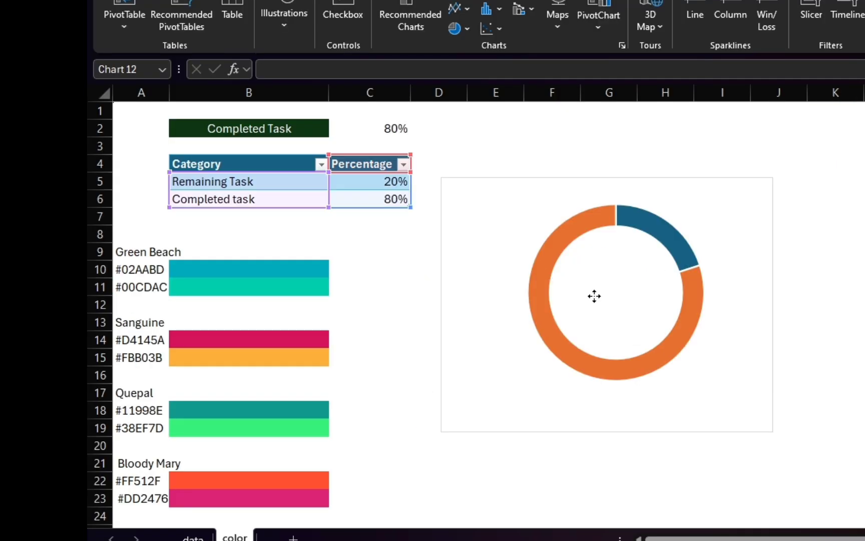
pyautogui.click(595, 300)
pyautogui.moveTo(646, 438); pyautogui.dragTo(646, 400)
pyautogui.press('Escape')
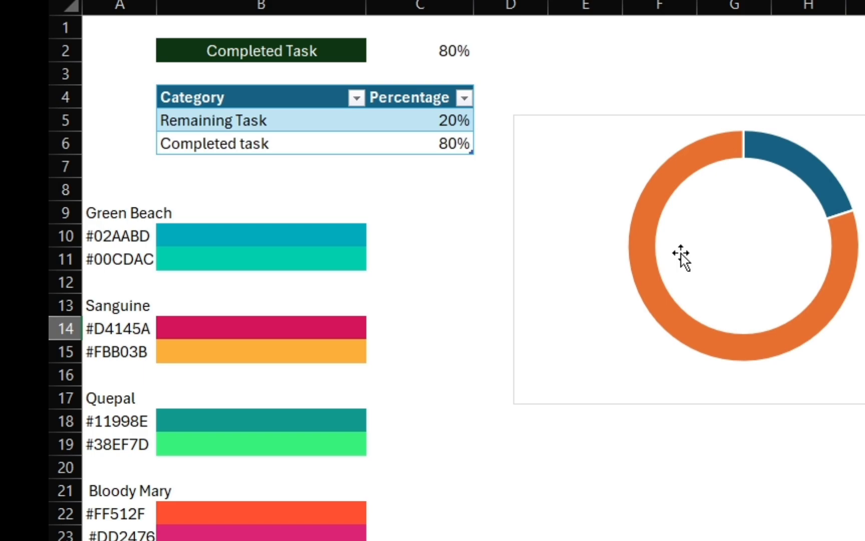
# Step: Apply a gradient fill to only the Completed task slice of the doughnut
pyautogui.click(645, 285)
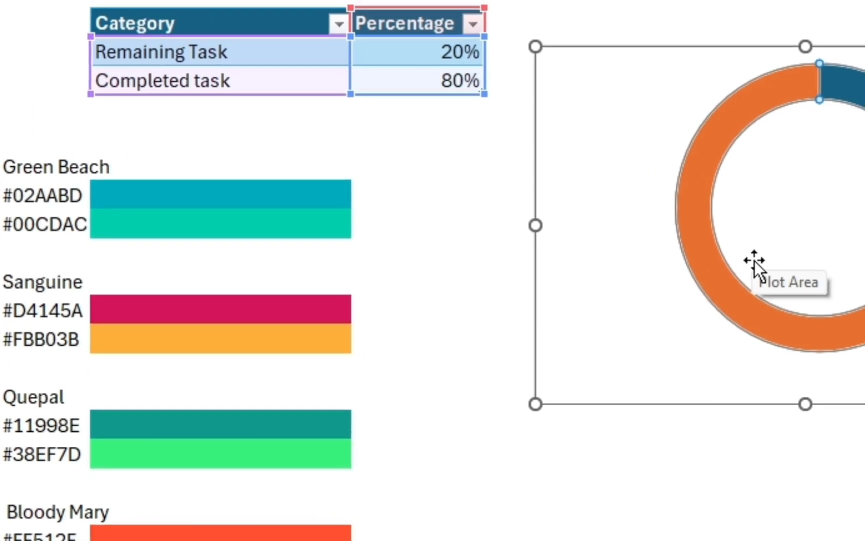
pyautogui.doubleClick(701, 237)
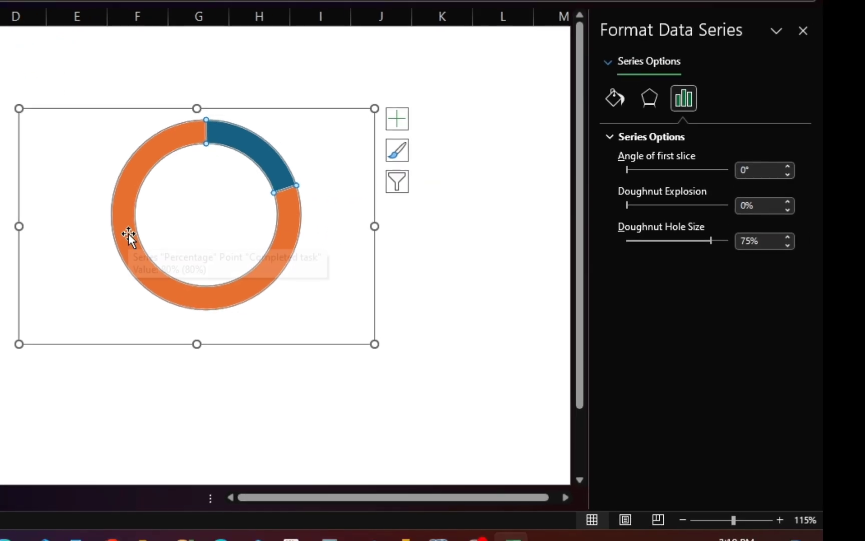
pyautogui.click(230, 235)
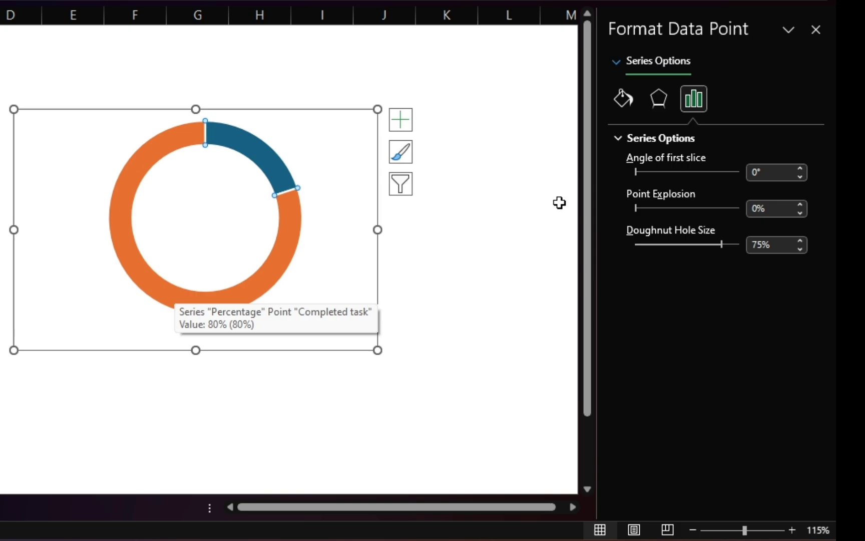
pyautogui.click(632, 102)
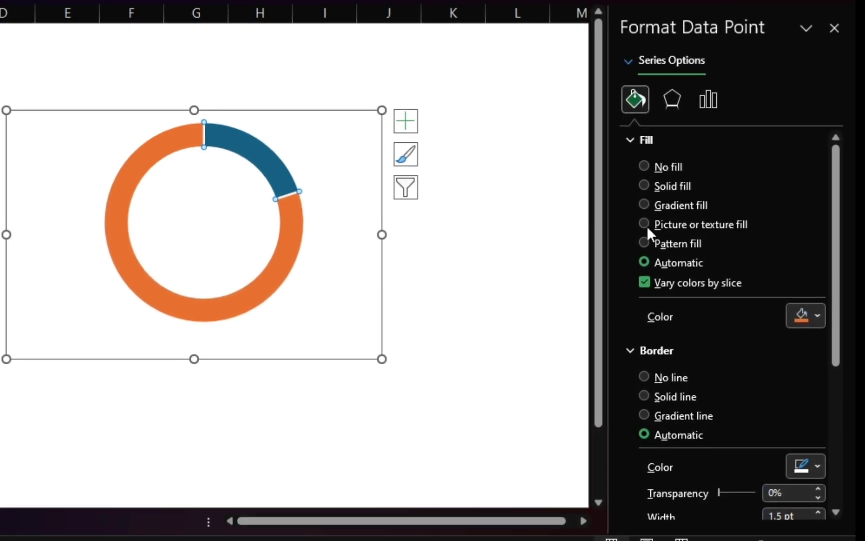
pyautogui.click(647, 204)
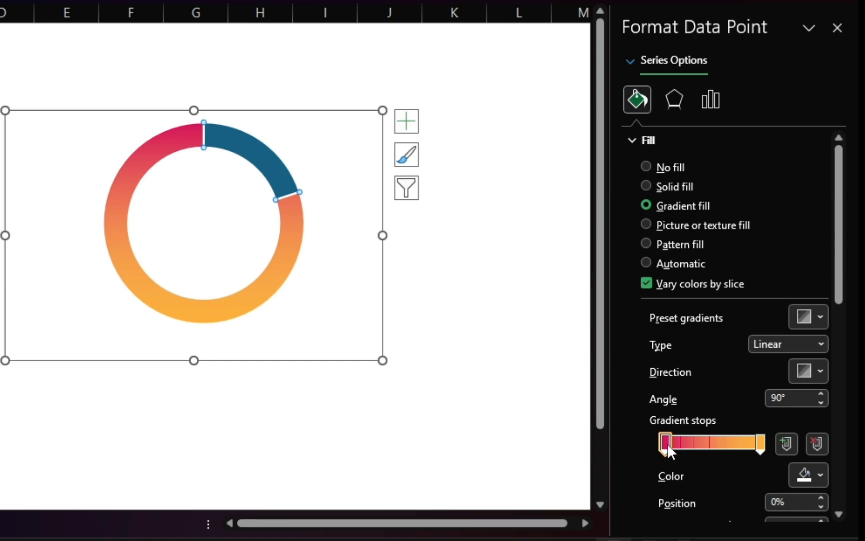
# Step: Move the first gradient stop of the Completed task slice to 10% and set its color to hex #02AABD
pyautogui.moveTo(667, 443)
pyautogui.mouseDown()
pyautogui.moveTo(684, 443)
pyautogui.moveTo(667, 444)
pyautogui.mouseUp()
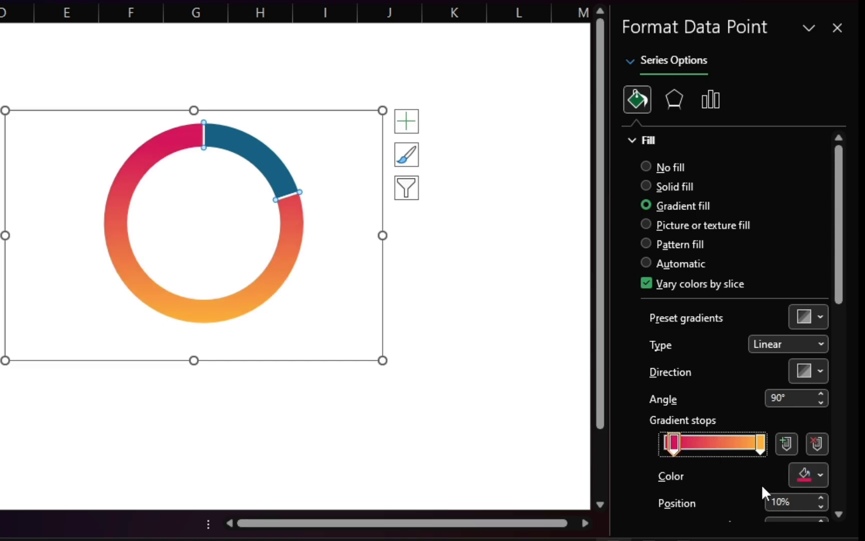
pyautogui.click(821, 475)
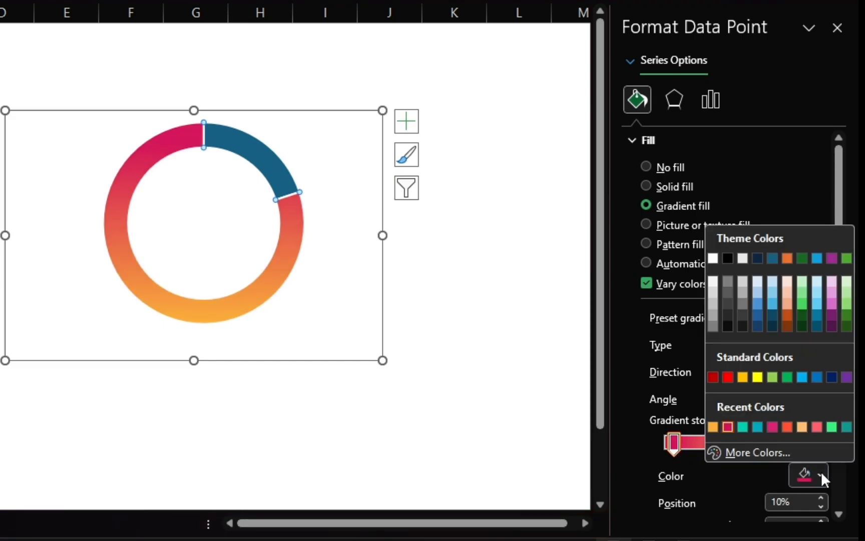
pyautogui.click(761, 452)
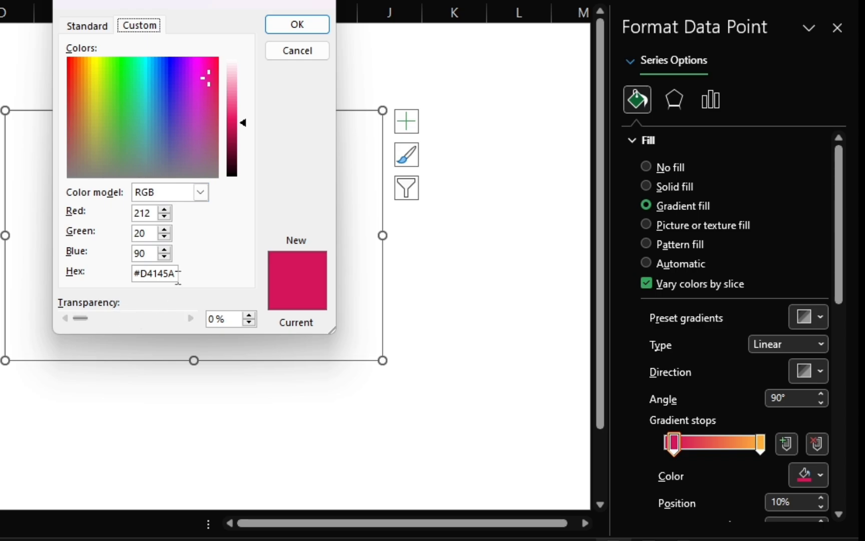
pyautogui.moveTo(178, 273); pyautogui.dragTo(113, 278)
pyautogui.press('BackSpace')
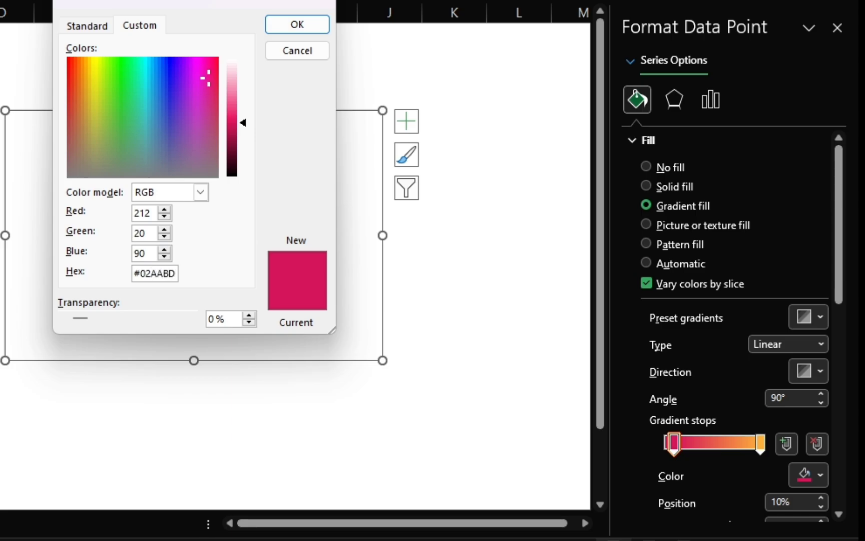
pyautogui.click(277, 25)
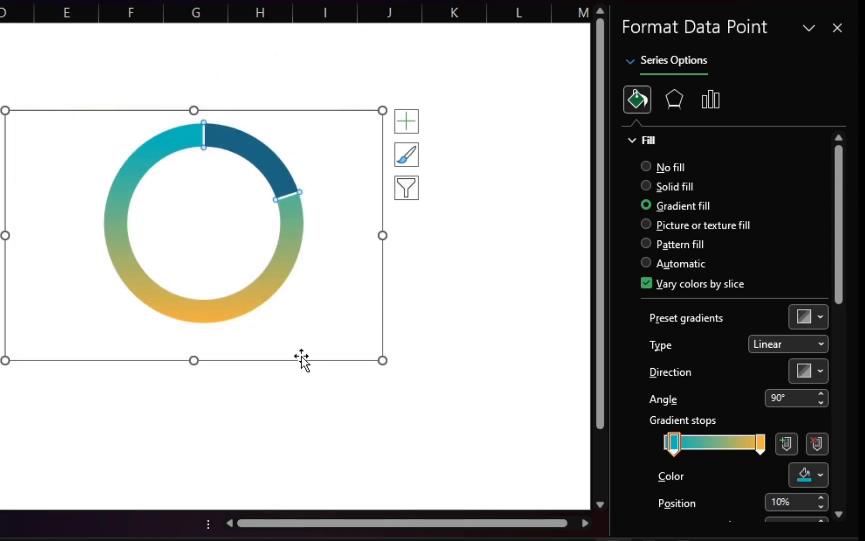
# Step: Set the color of the last gradient stop of the Completed task slice to hex #00CDAC
pyautogui.click(763, 440)
pyautogui.click(809, 473)
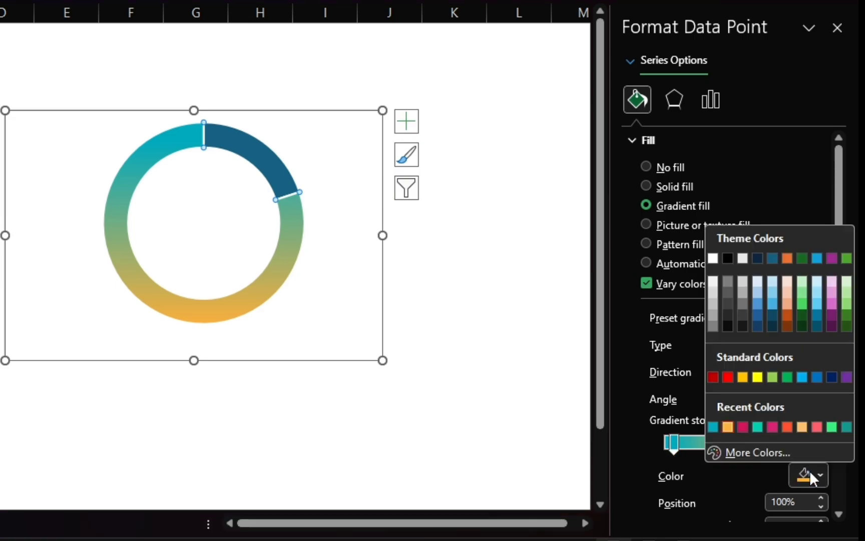
pyautogui.click(766, 450)
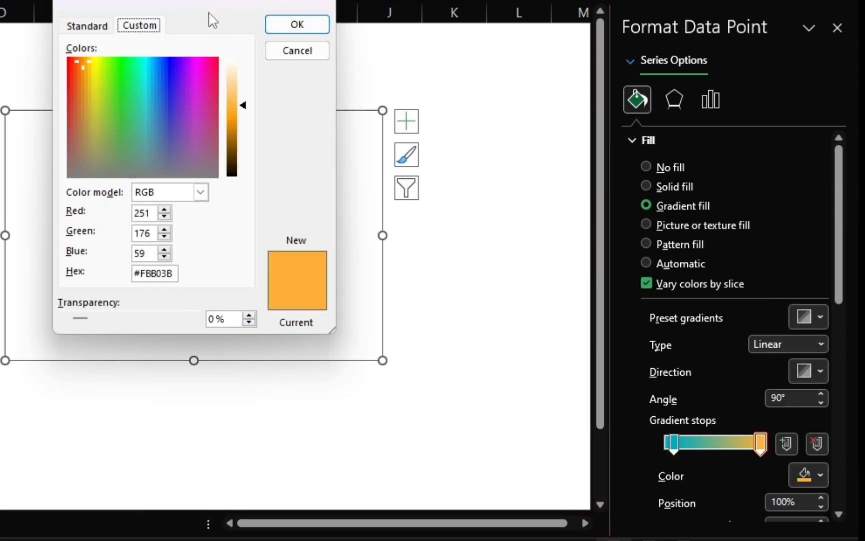
pyautogui.moveTo(176, 272); pyautogui.dragTo(113, 275)
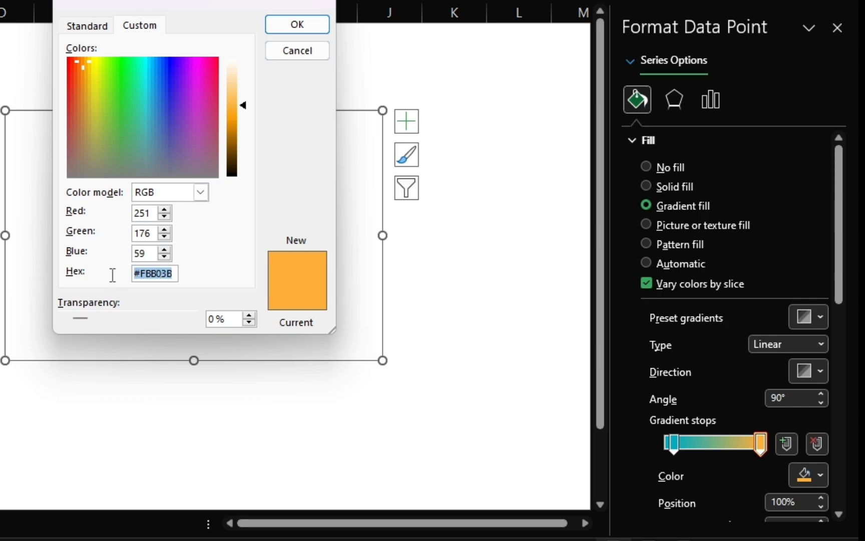
pyautogui.press('BackSpace')
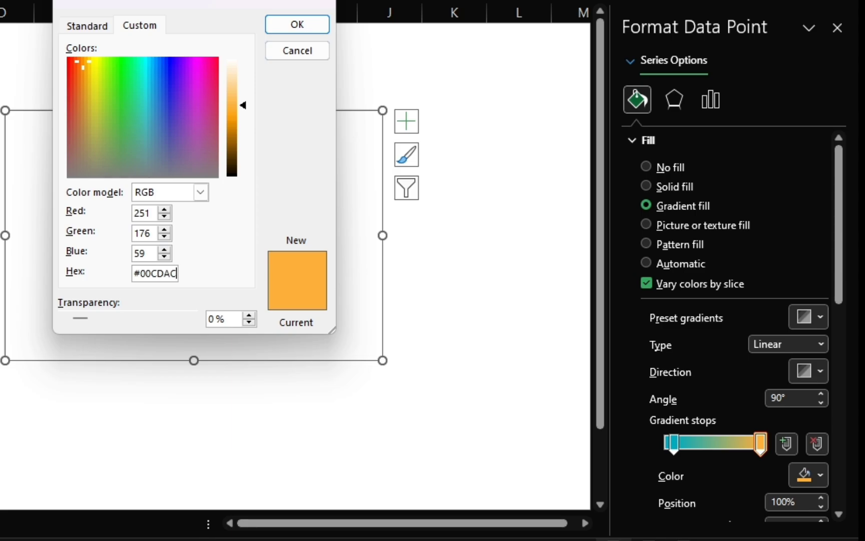
pyautogui.press('Return')
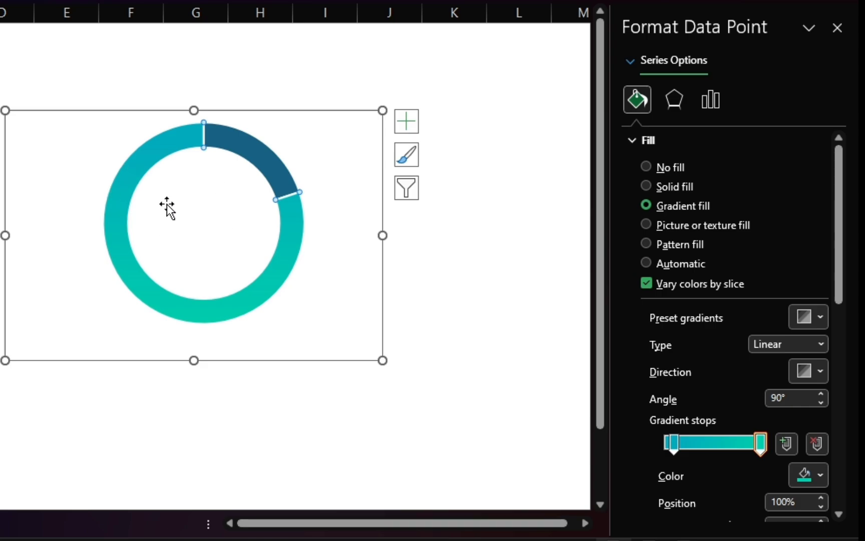
# Step: Apply a gradient fill to the smaller, dark blue slice of the doughnut
pyautogui.moveTo(157, 157)
pyautogui.click(246, 143)
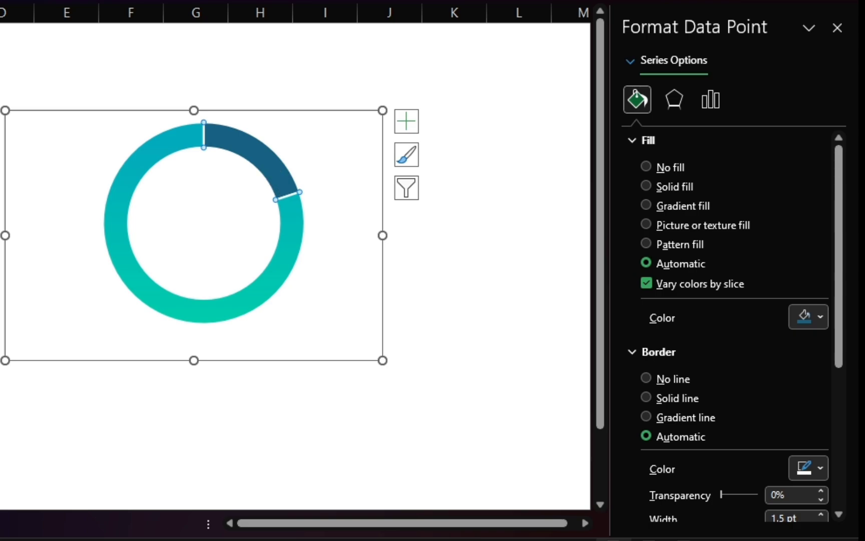
pyautogui.press('Escape')
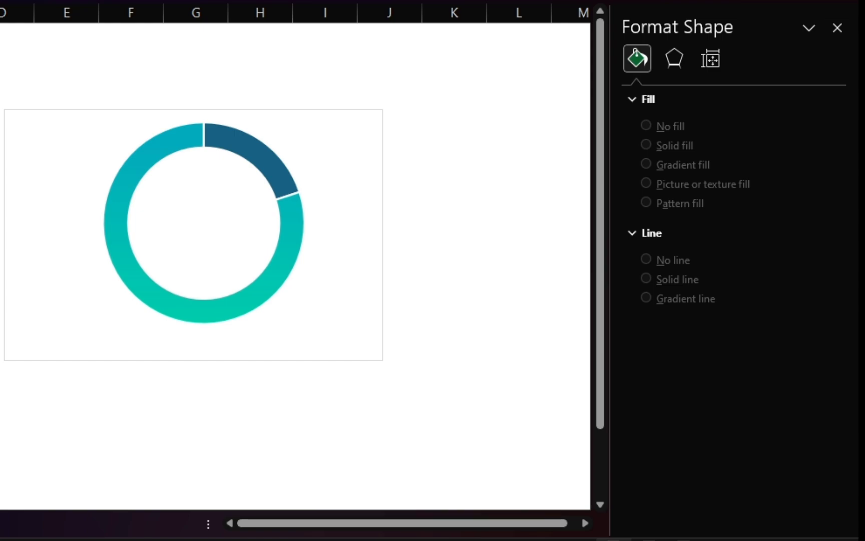
pyautogui.click(259, 153)
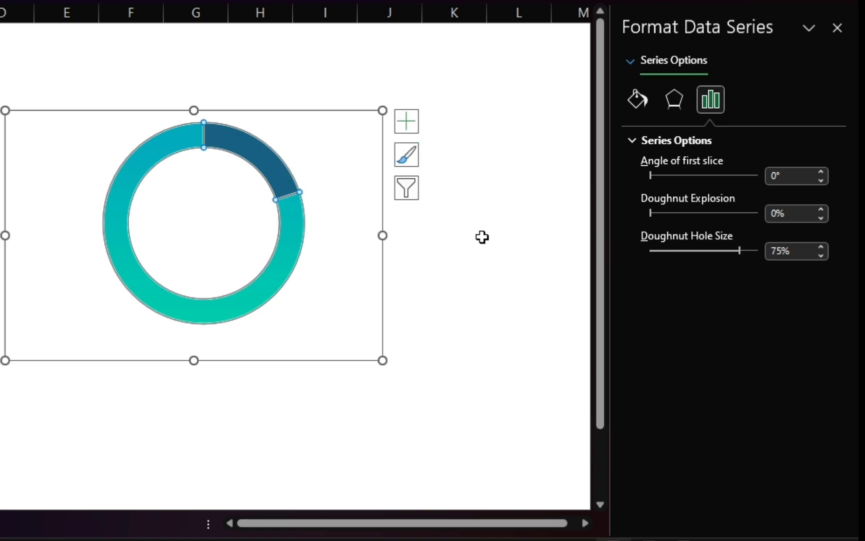
pyautogui.click(638, 99)
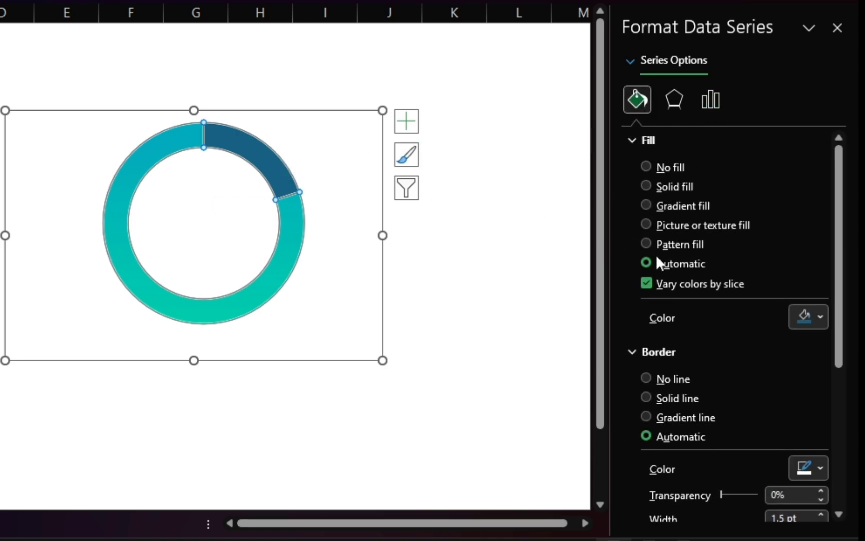
pyautogui.click(649, 209)
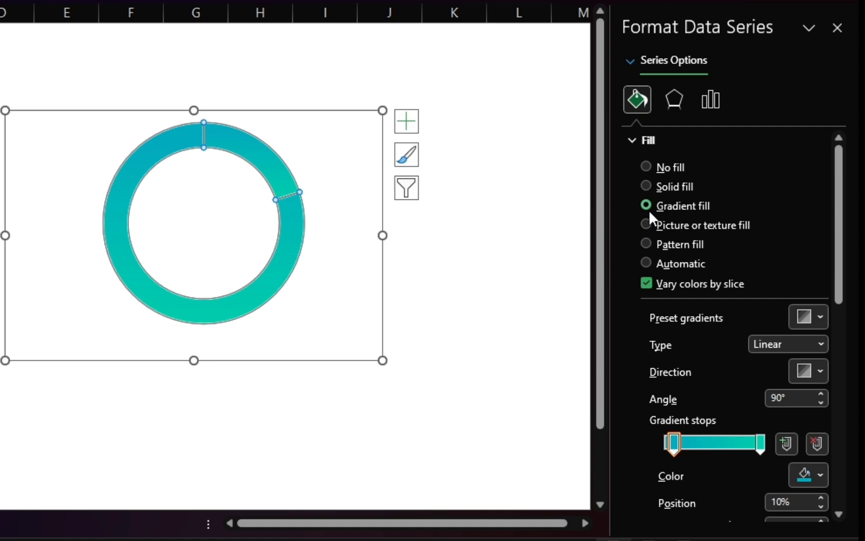
# Step: Select only the smaller doughnut slice and set its first gradient stop, at 10%, to hex color #D4145A
pyautogui.click(260, 164)
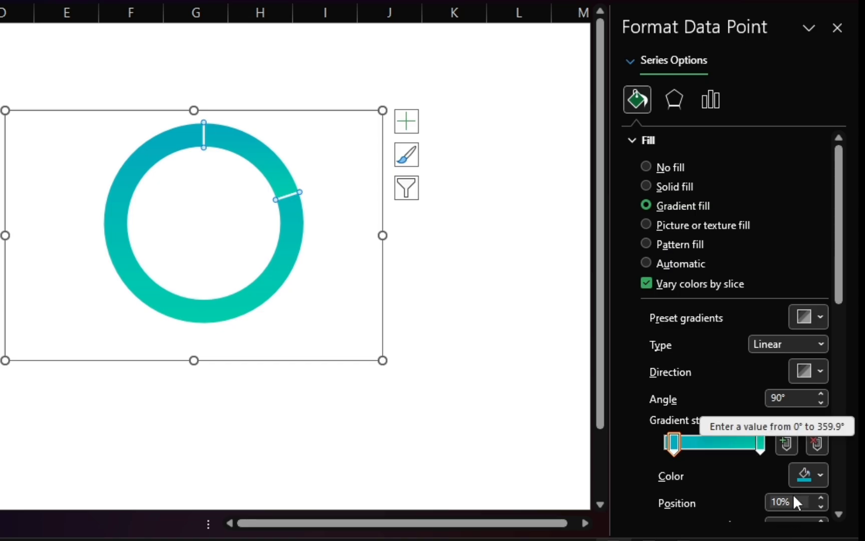
pyautogui.click(674, 451)
pyautogui.click(821, 473)
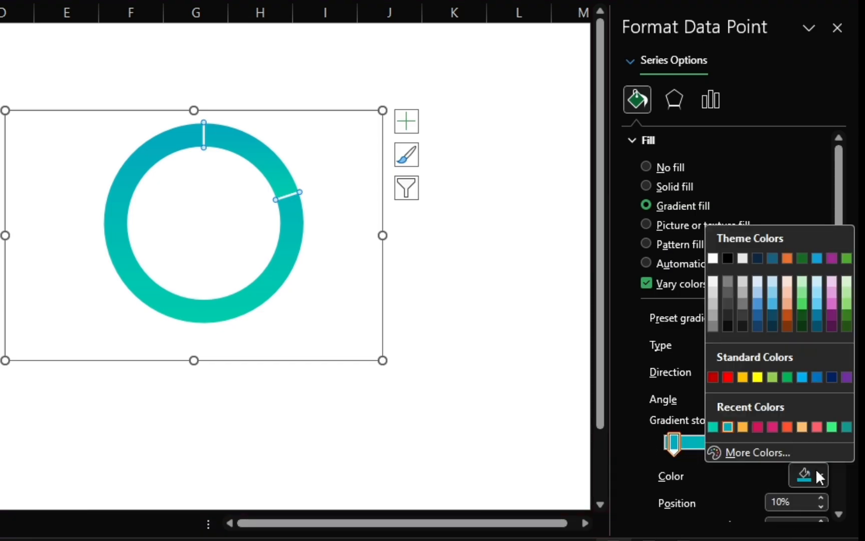
pyautogui.click(771, 453)
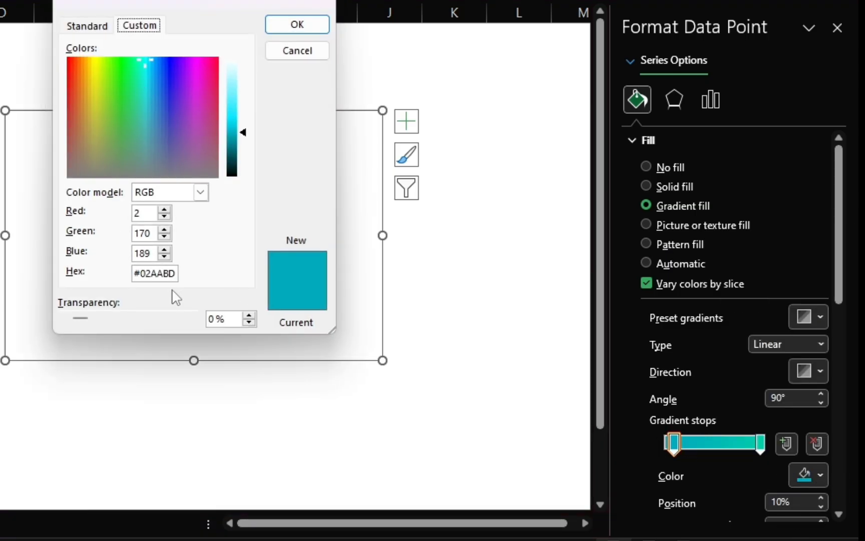
pyautogui.moveTo(196, 5); pyautogui.dragTo(135, 12)
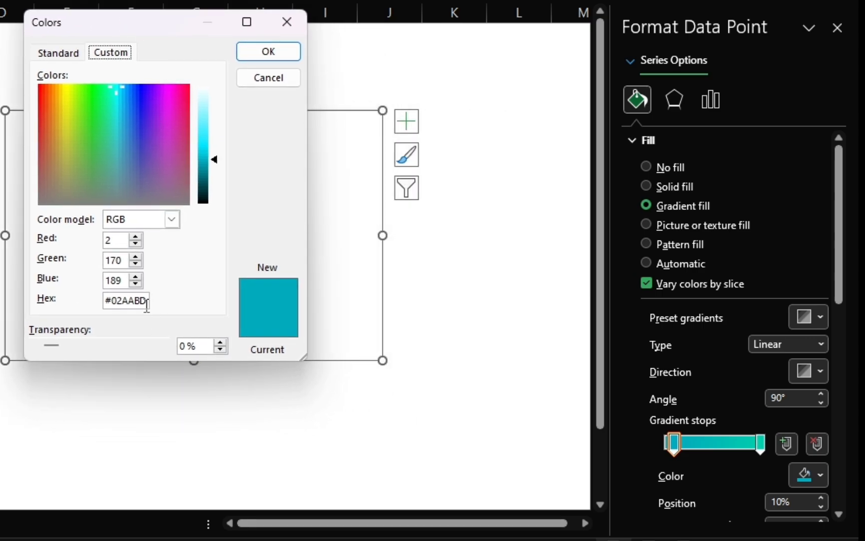
pyautogui.doubleClick(147, 304)
pyautogui.press('BackSpace')
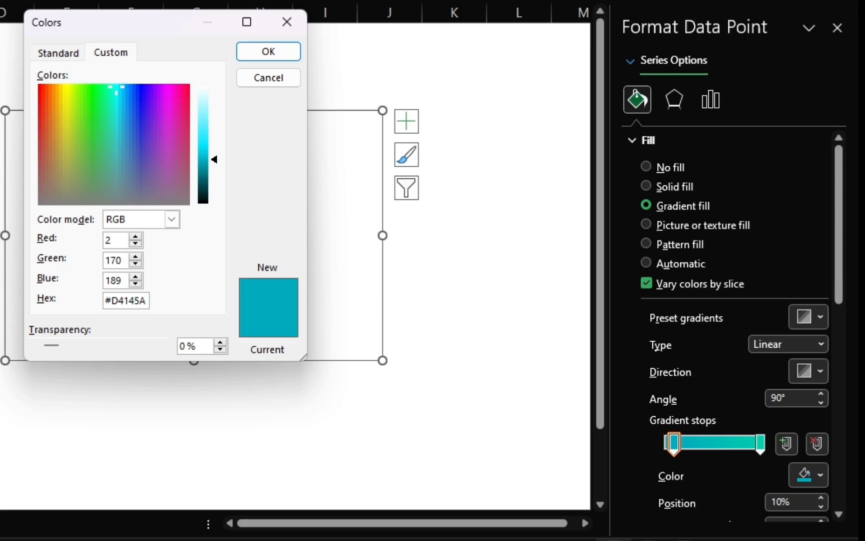
pyautogui.click(269, 60)
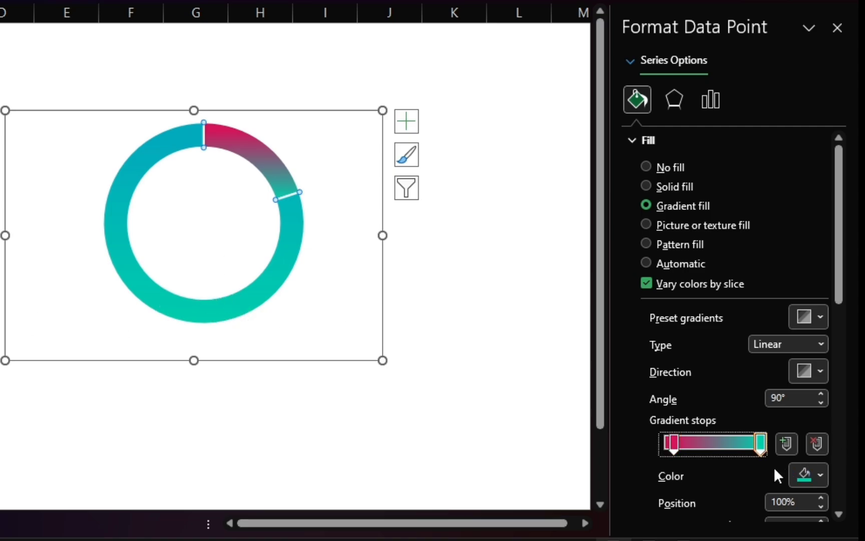
pyautogui.click(816, 476)
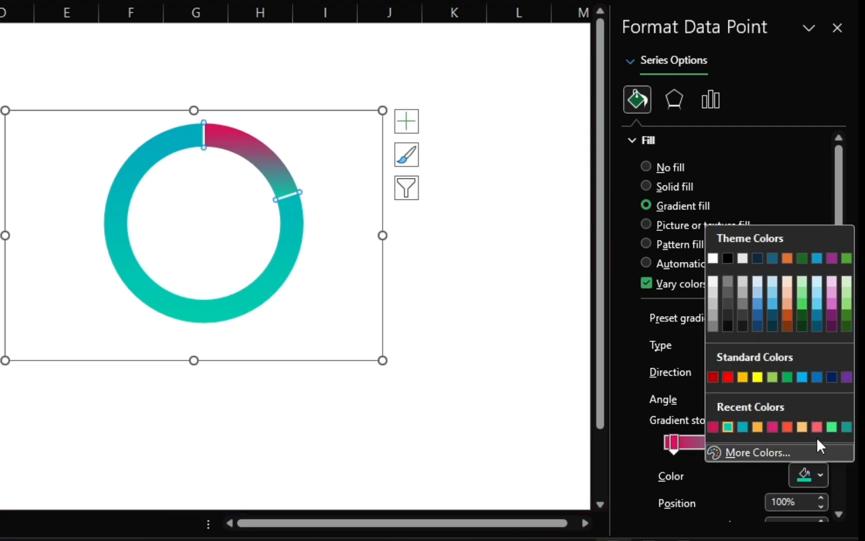
pyautogui.click(748, 453)
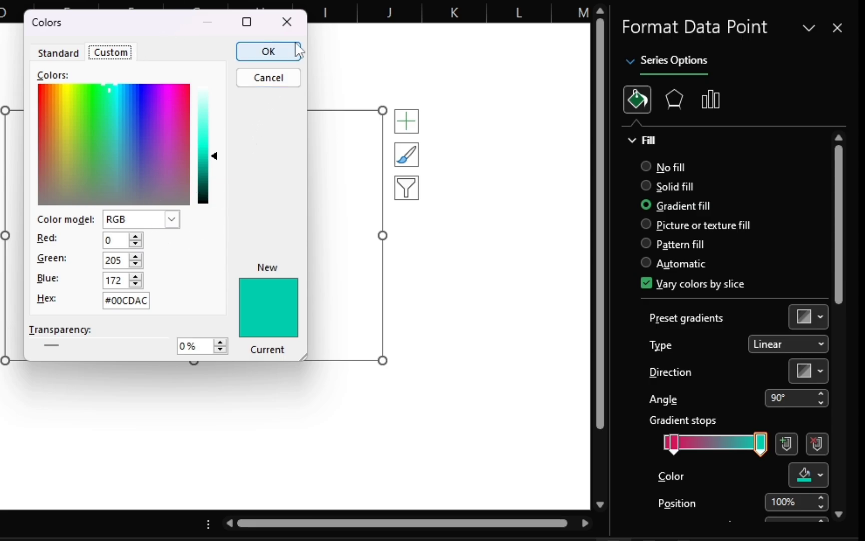
pyautogui.press('Return')
pyautogui.click(45, 421)
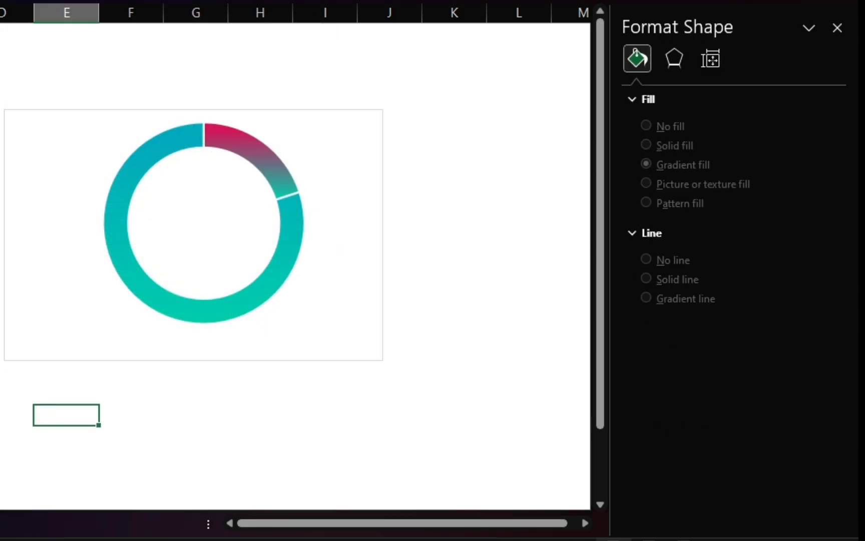
pyautogui.click(1, 211)
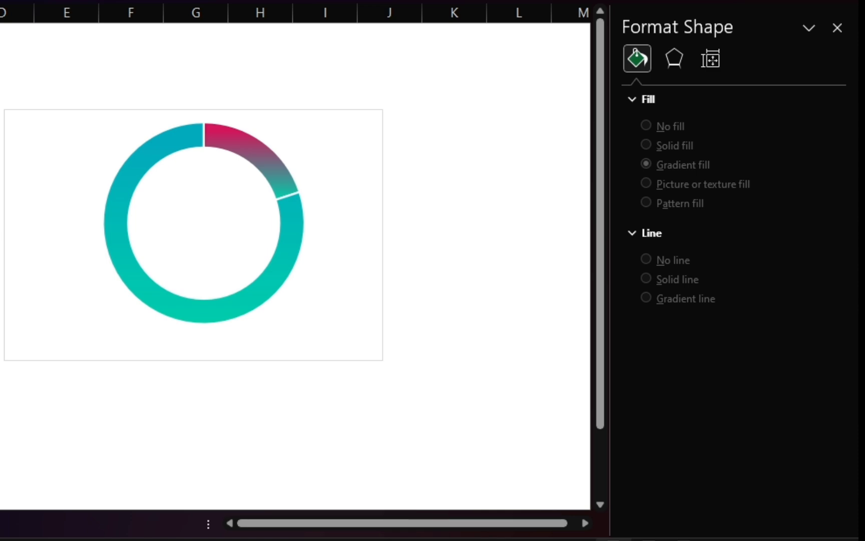
pyautogui.click(263, 166)
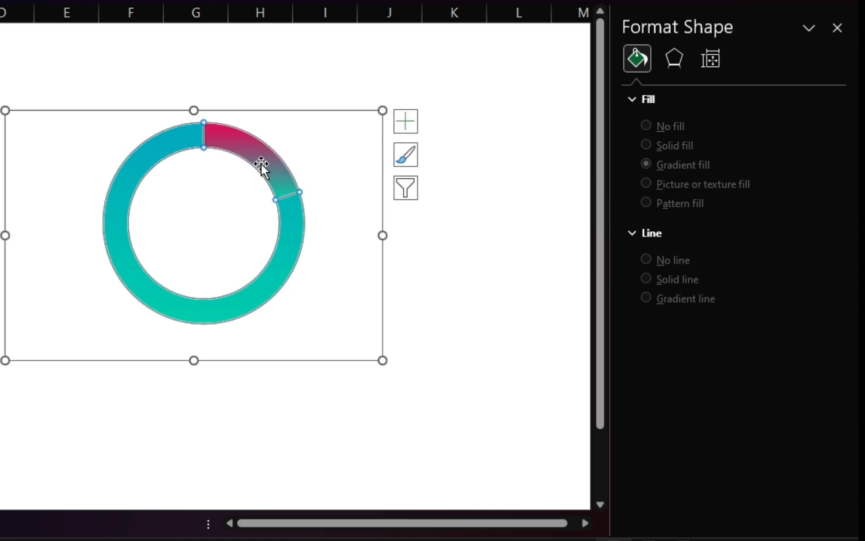
pyautogui.click(263, 166)
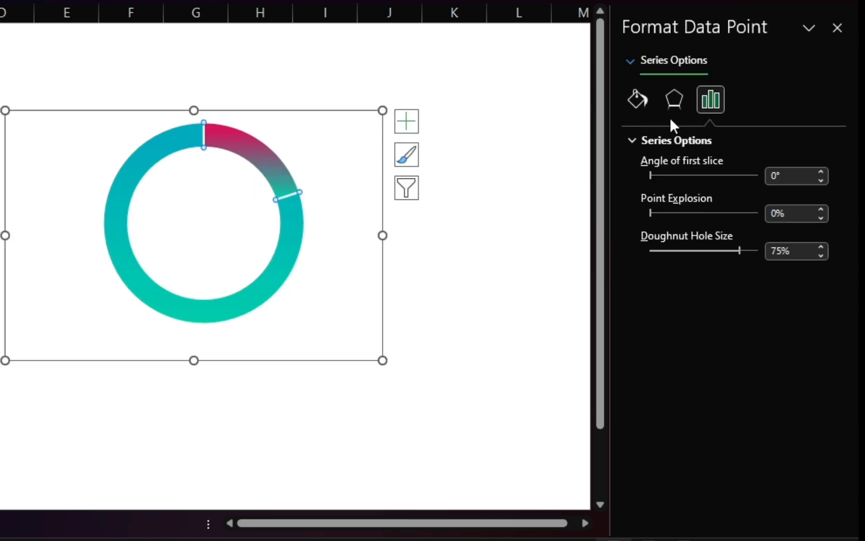
pyautogui.click(638, 100)
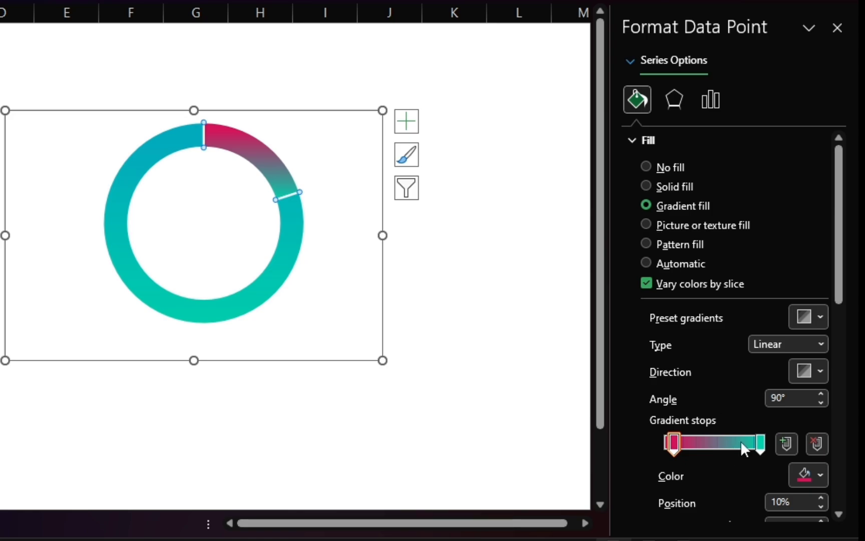
pyautogui.click(766, 448)
pyautogui.click(821, 475)
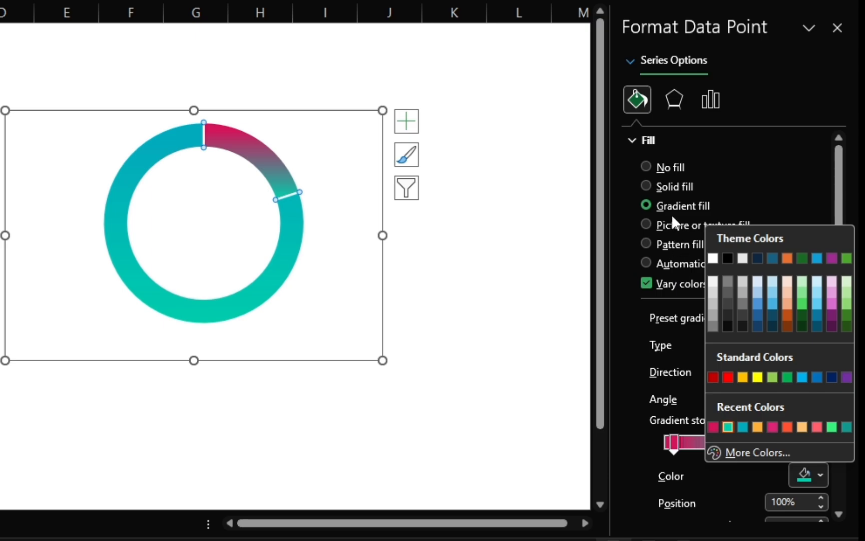
pyautogui.press('Escape')
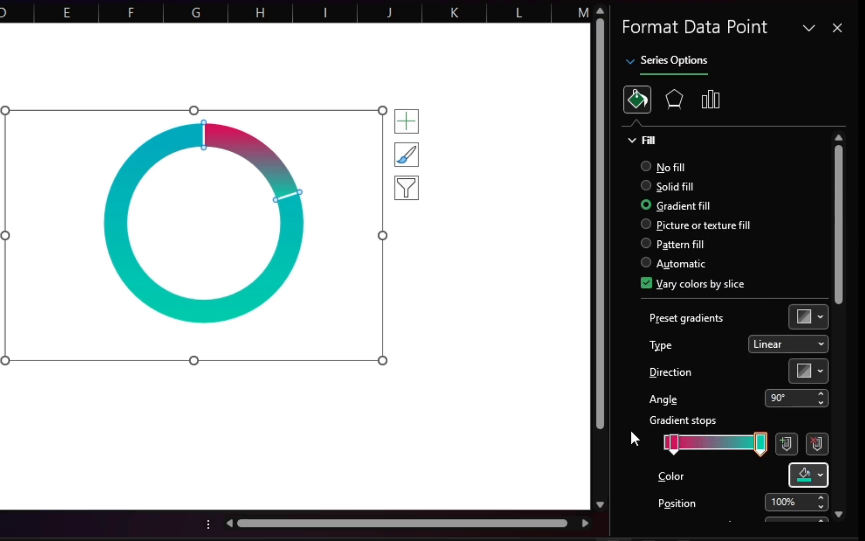
# Step: Set the last gradient stop of the smaller slice to hex color #FBB03B and deselect the chart
pyautogui.click(760, 448)
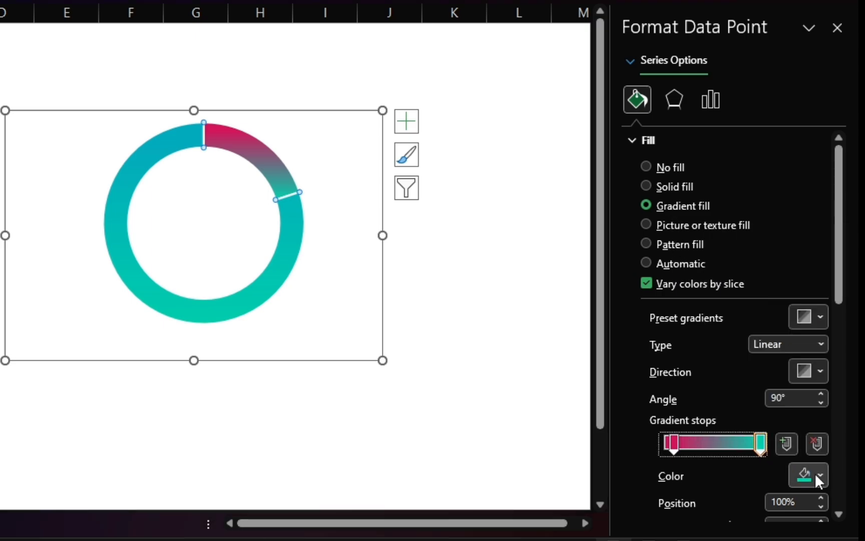
pyautogui.click(816, 475)
pyautogui.click(747, 454)
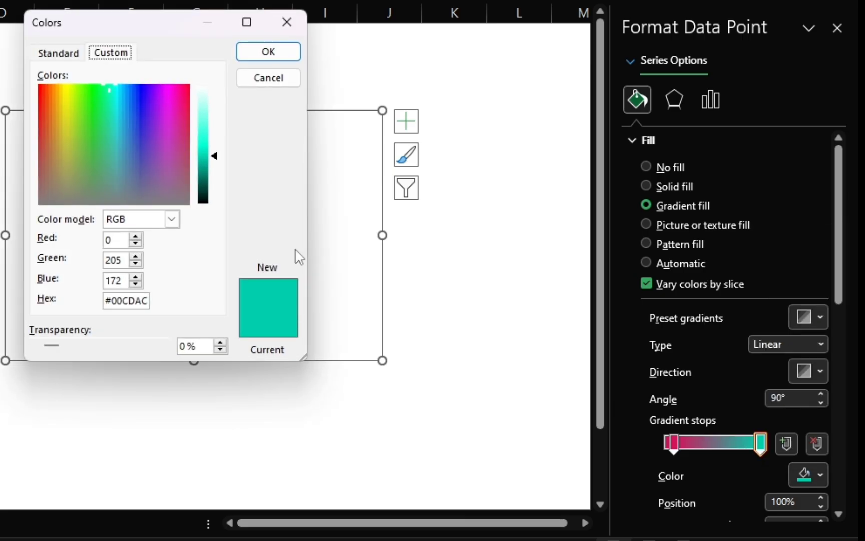
pyautogui.moveTo(147, 300); pyautogui.dragTo(72, 300)
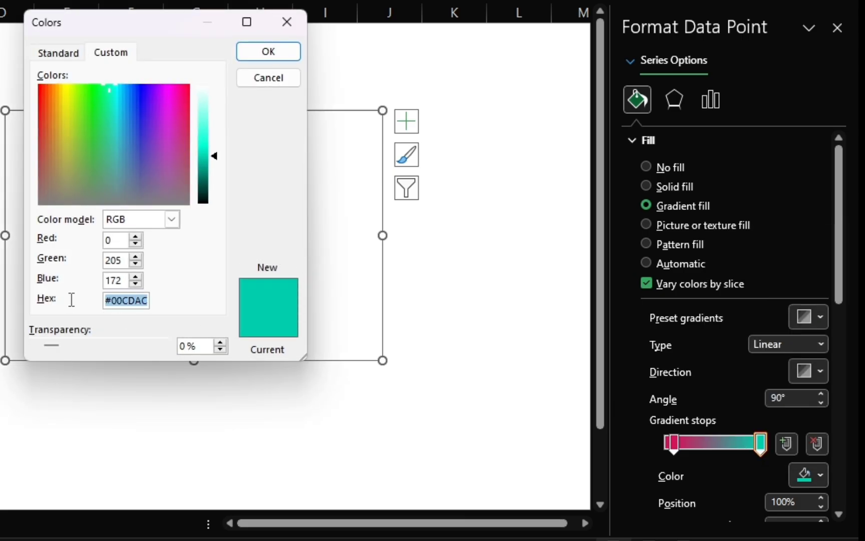
pyautogui.write('#FBB03B')
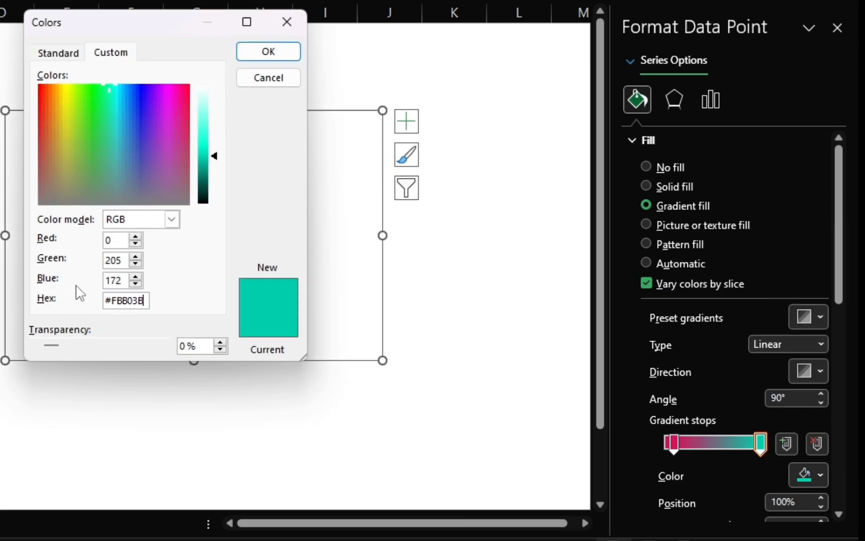
pyautogui.click(269, 54)
pyautogui.click(275, 72)
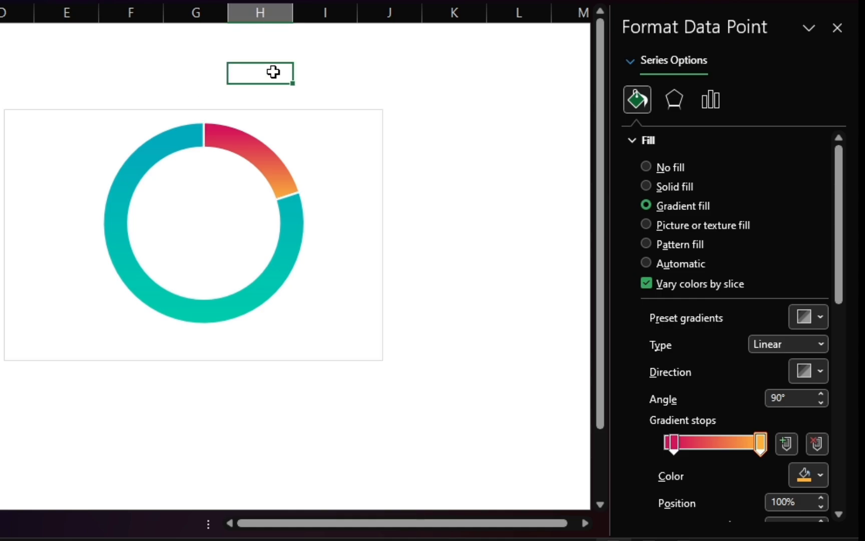
pyautogui.click(218, 214)
pyautogui.click(220, 61)
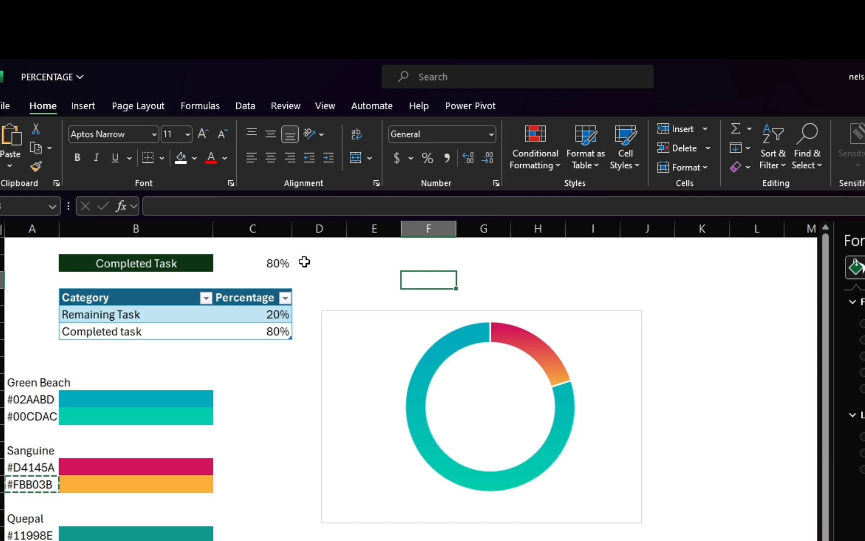
pyautogui.click(290, 264)
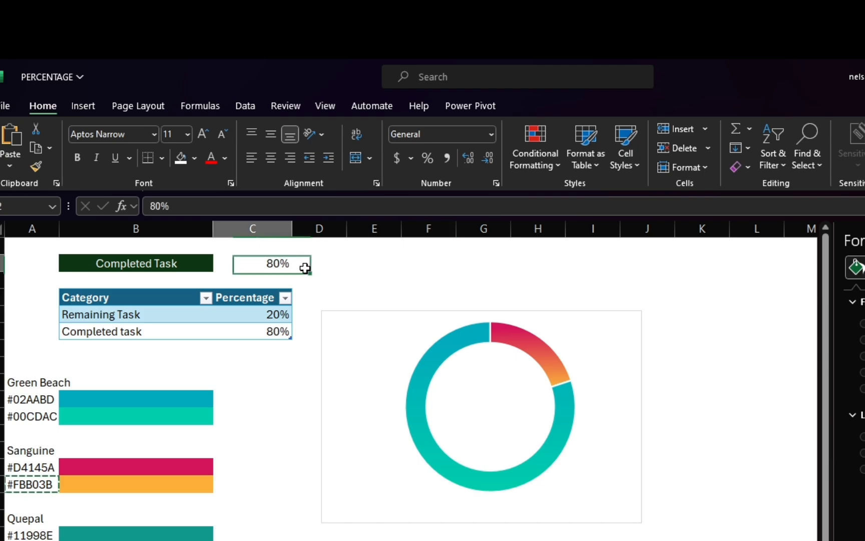
# Step: Move the doughnut chart down to about row 7, leaving empty rows above it
pyautogui.click(600, 331)
pyautogui.moveTo(562, 309); pyautogui.dragTo(550, 344)
pyautogui.click(550, 330)
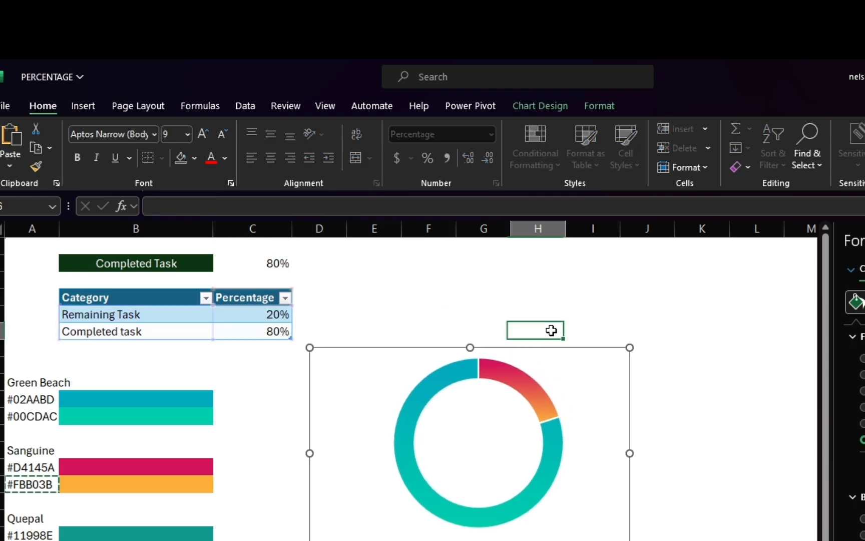
# Step: Enlarge the plot area so the doughnut ring nearly fills the height of the chart area
pyautogui.click(602, 467)
pyautogui.click(501, 442)
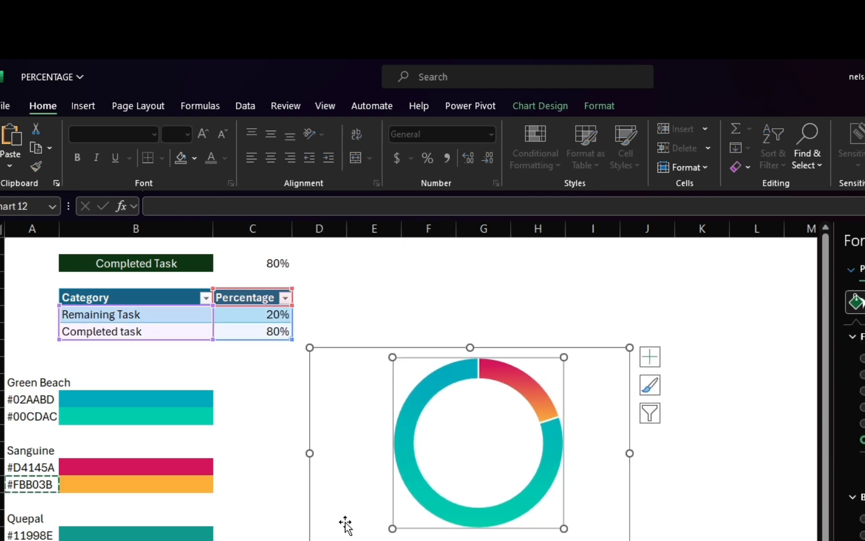
pyautogui.moveTo(393, 530); pyautogui.dragTo(374, 540)
pyautogui.click(736, 447)
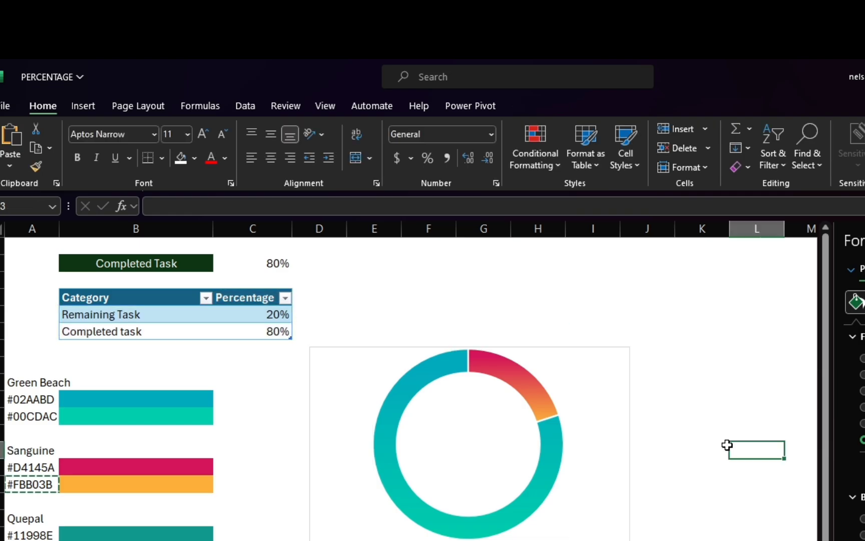
pyautogui.click(562, 354)
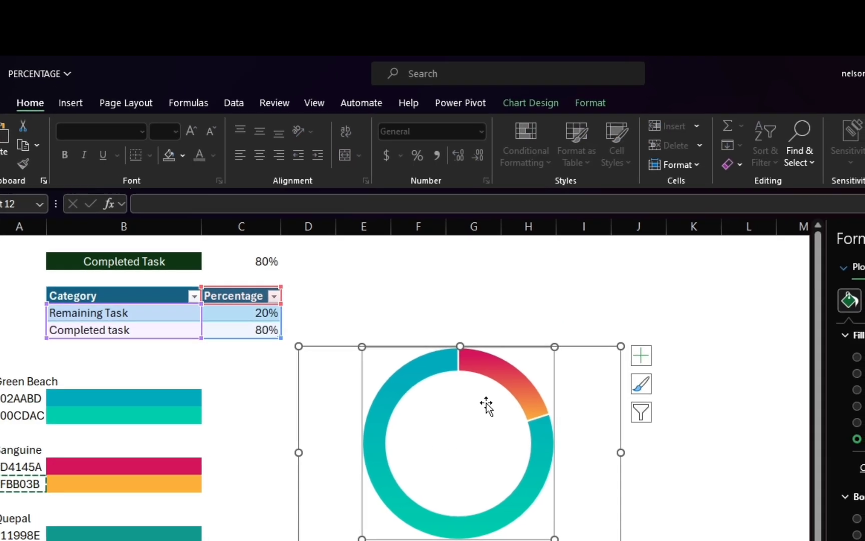
pyautogui.click(495, 297)
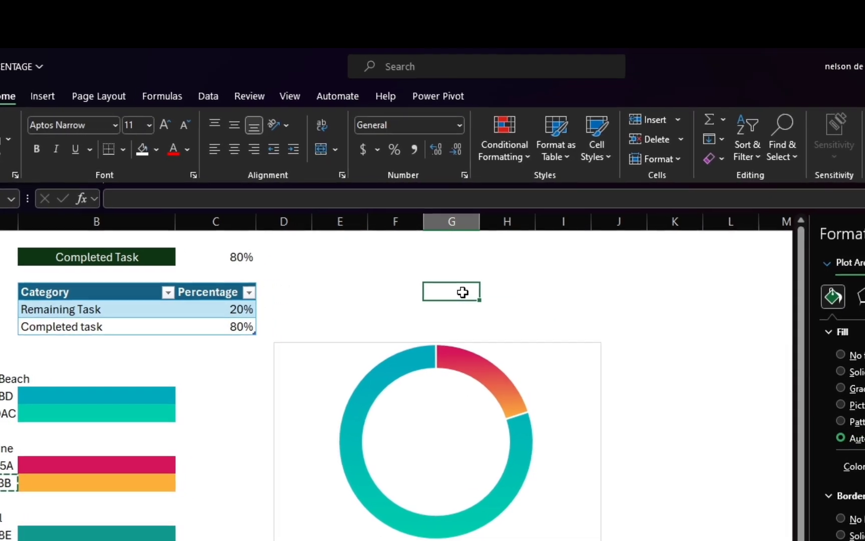
# Step: Insert an empty text box in the blank cells above the doughnut chart
pyautogui.click(235, 257)
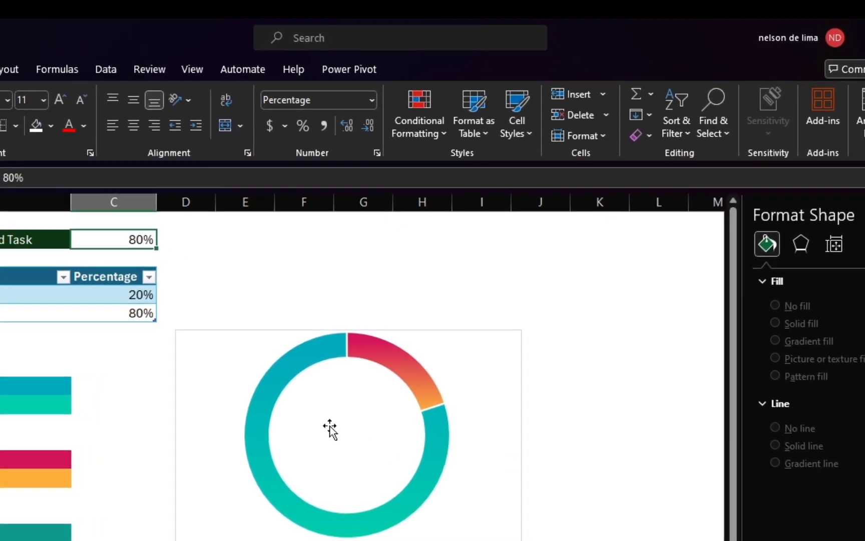
pyautogui.click(363, 277)
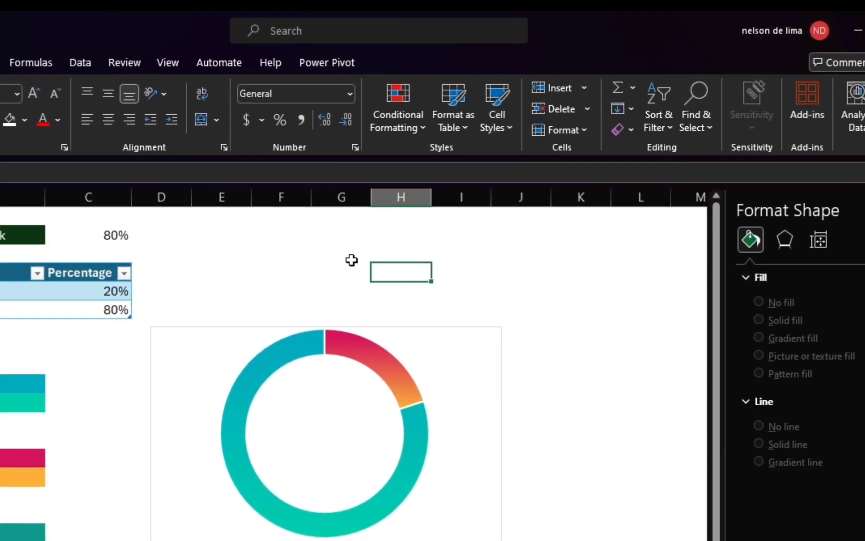
pyautogui.click(0, 56)
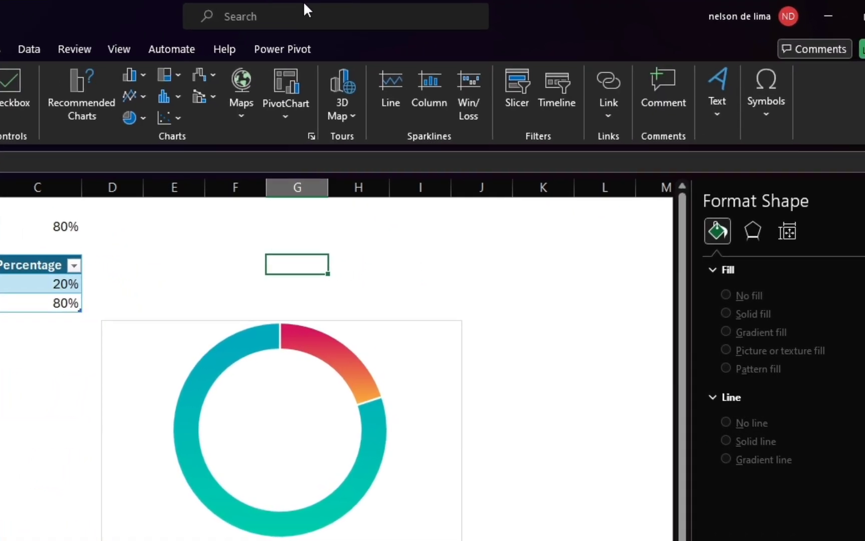
pyautogui.click(693, 106)
pyautogui.click(690, 173)
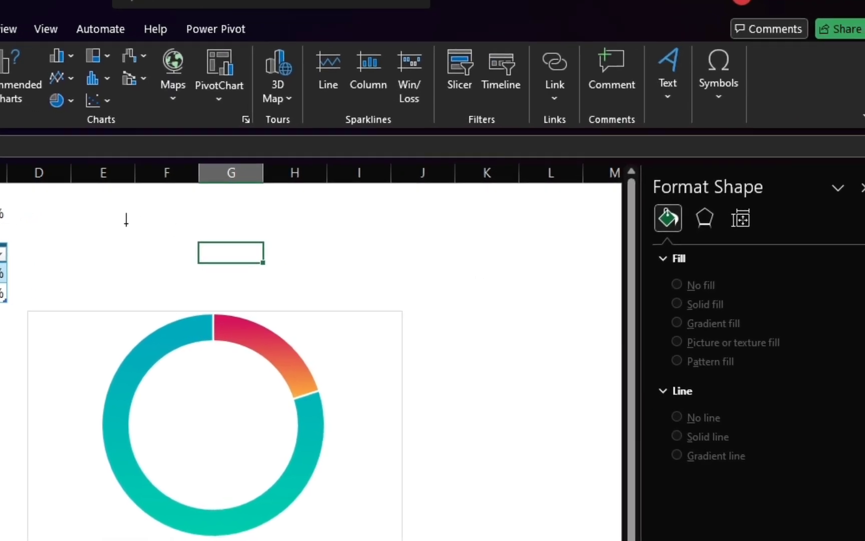
pyautogui.click(128, 221)
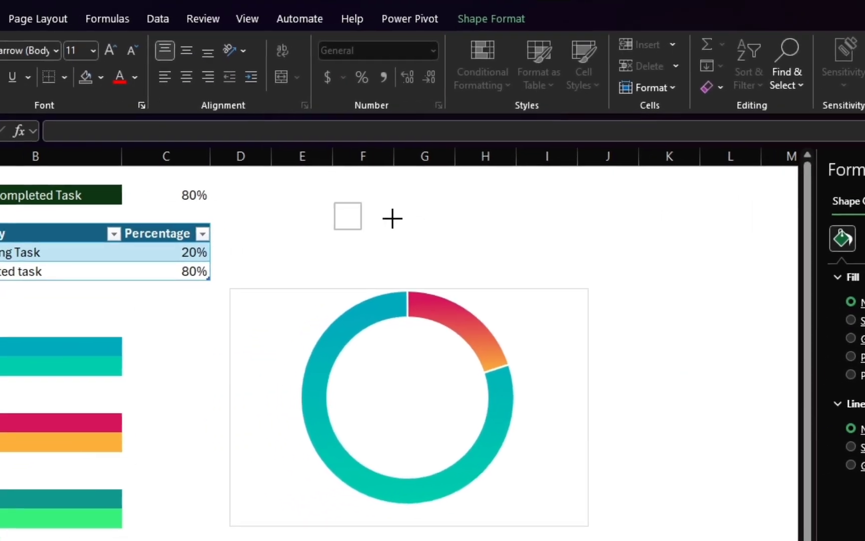
pyautogui.moveTo(393, 218); pyautogui.dragTo(482, 229)
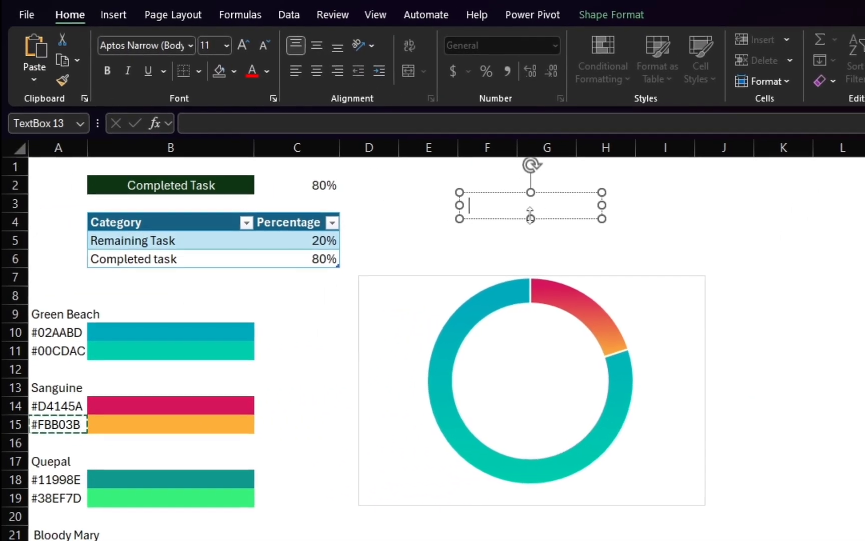
# Step: Link the text box to the Completed Task percentage with the formula =$C$2
pyautogui.click(86, 131)
pyautogui.write('=')
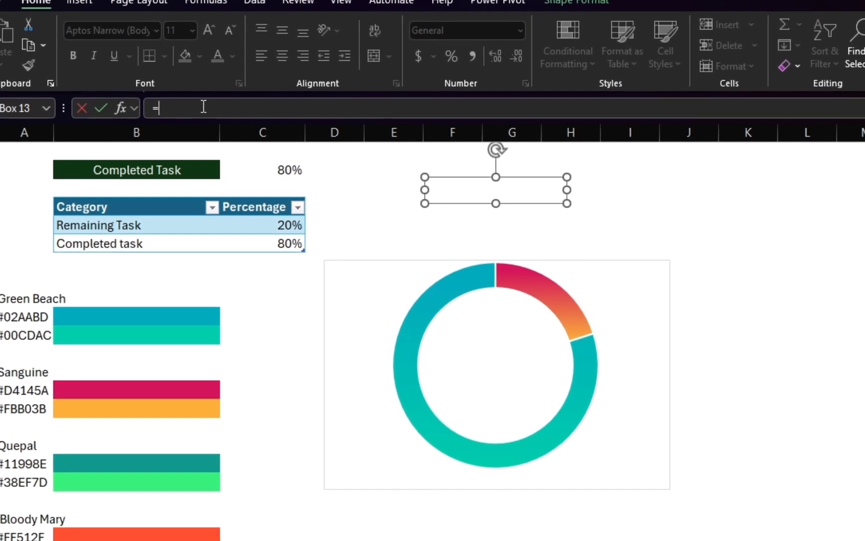
pyautogui.click(288, 167)
pyautogui.press('Return')
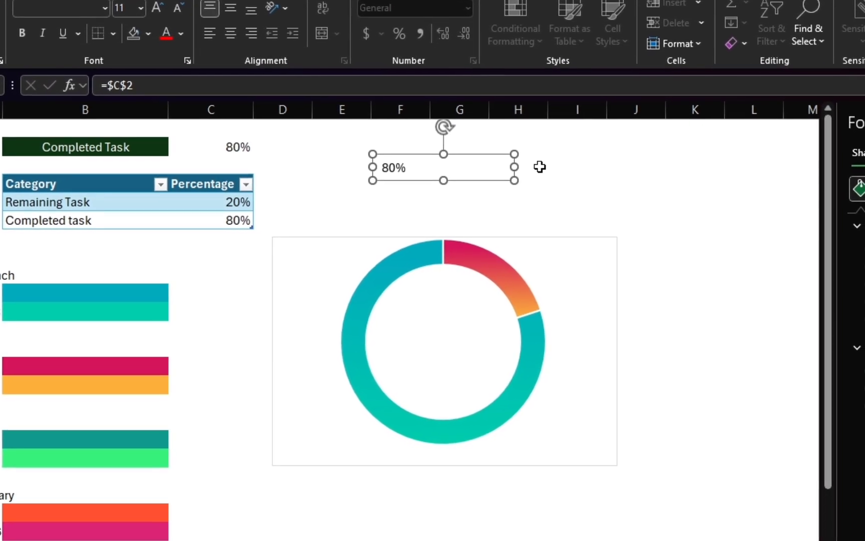
# Step: Move the percentage text box into the doughnut hole and format its text bold at size 24
pyautogui.moveTo(524, 171); pyautogui.dragTo(440, 296)
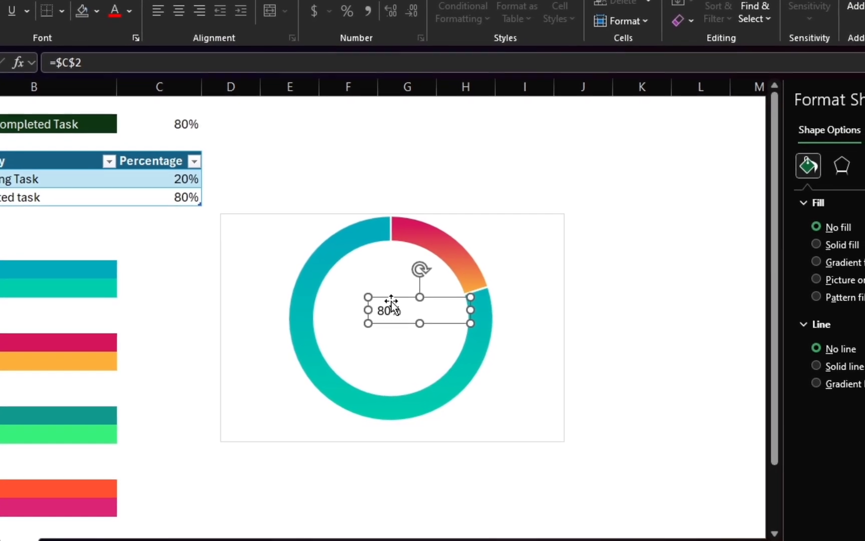
pyautogui.hotkey('ctrl', 'b')
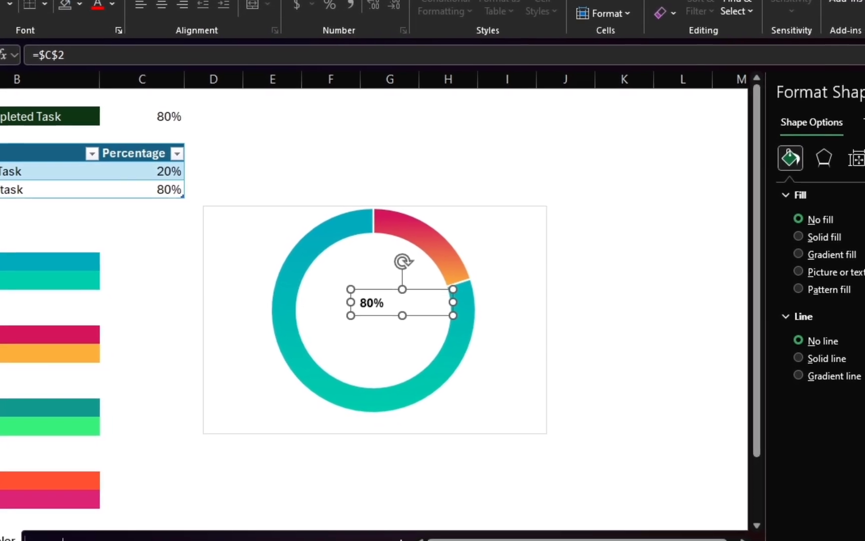
pyautogui.click(91, 0)
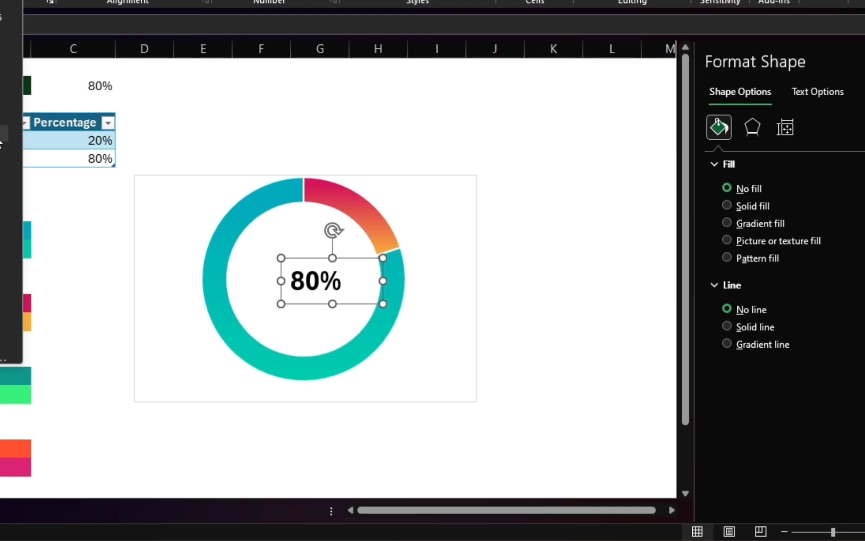
pyautogui.click(450, 159)
# Step: Narrow the percentage text box to fit its text and center it inside the doughnut hole
pyautogui.click(306, 277)
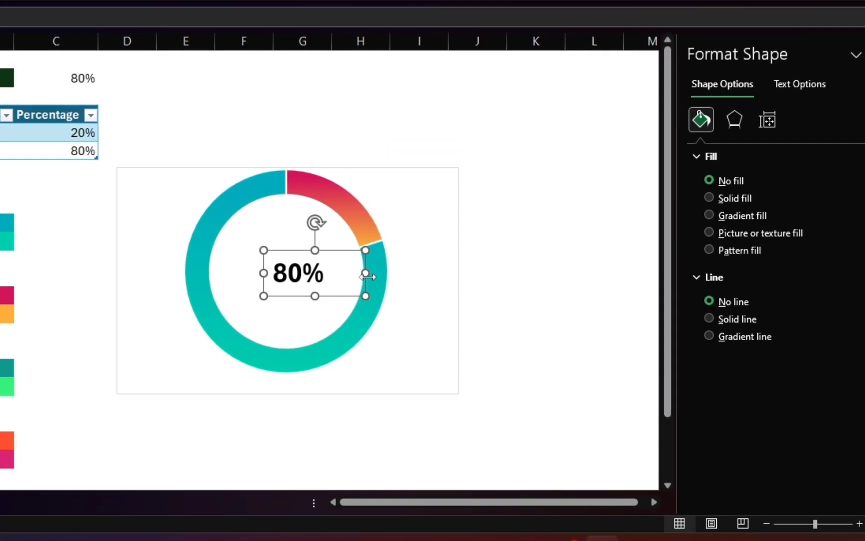
pyautogui.moveTo(308, 247); pyautogui.dragTo(282, 237)
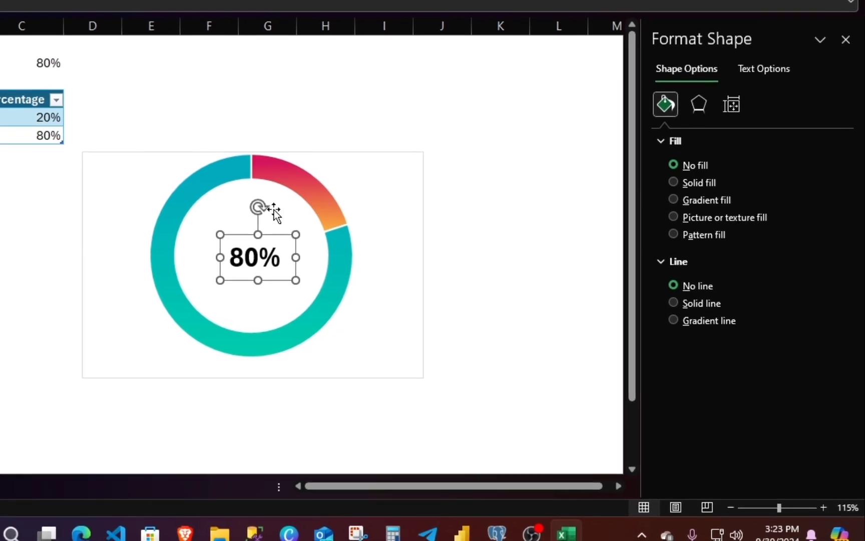
pyautogui.click(282, 141)
pyautogui.click(288, 196)
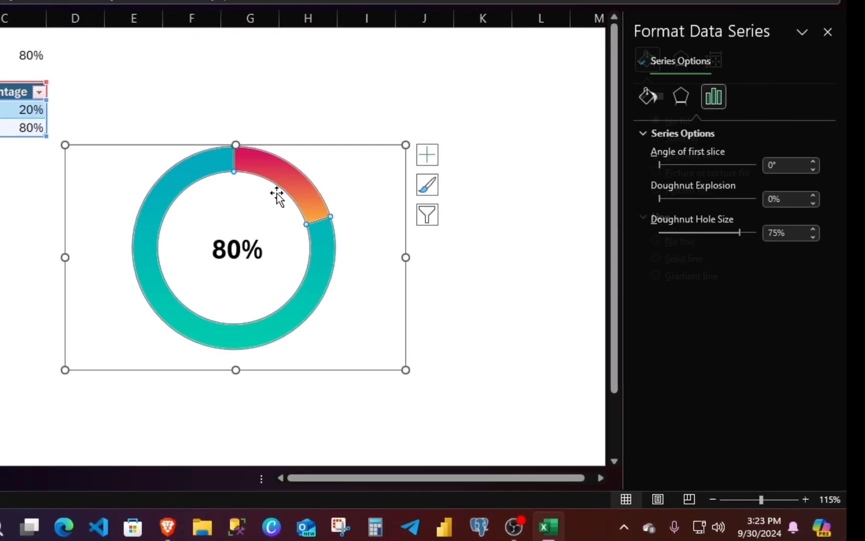
pyautogui.click(306, 80)
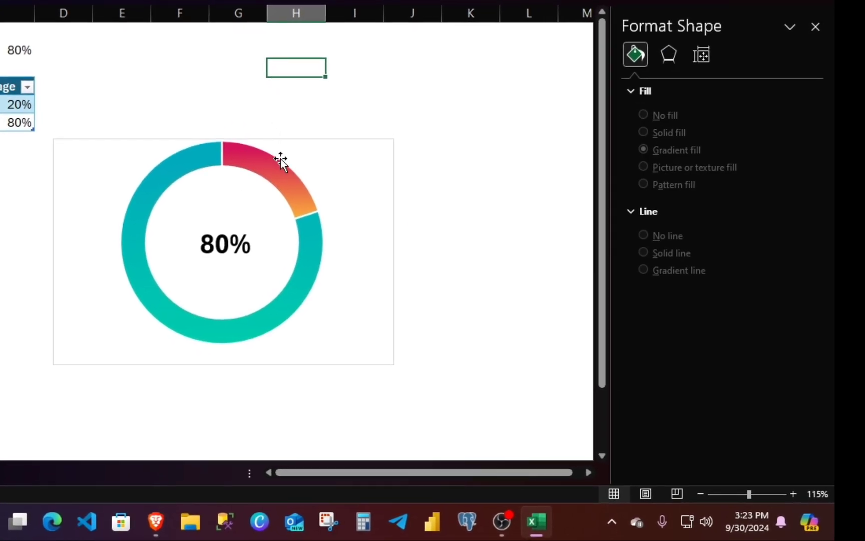
pyautogui.click(147, 183)
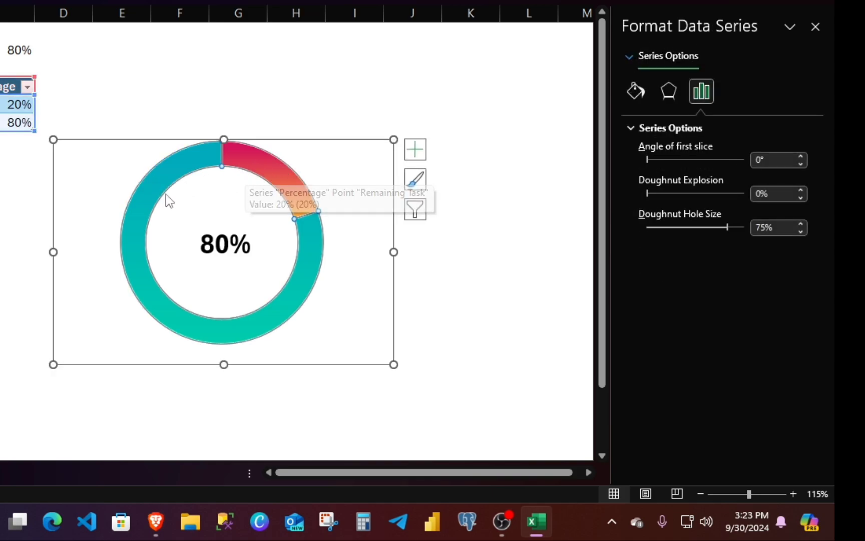
pyautogui.click(135, 227)
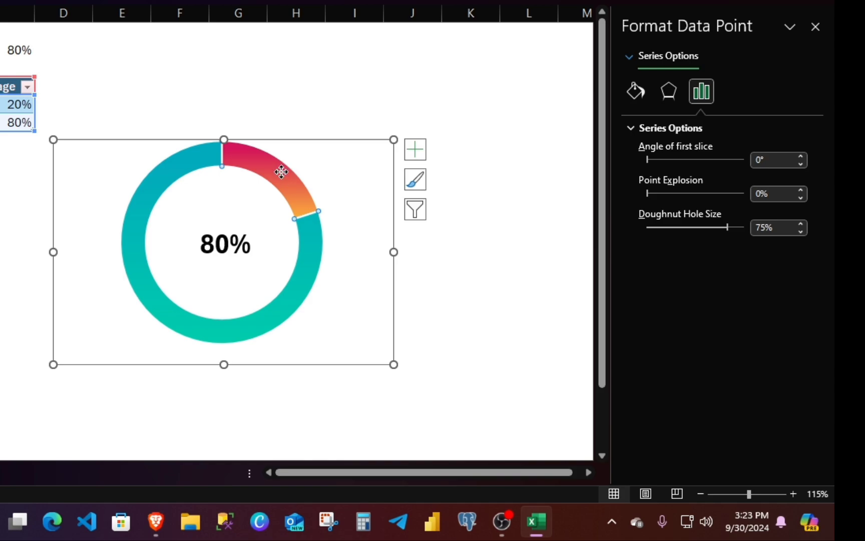
pyautogui.click(296, 85)
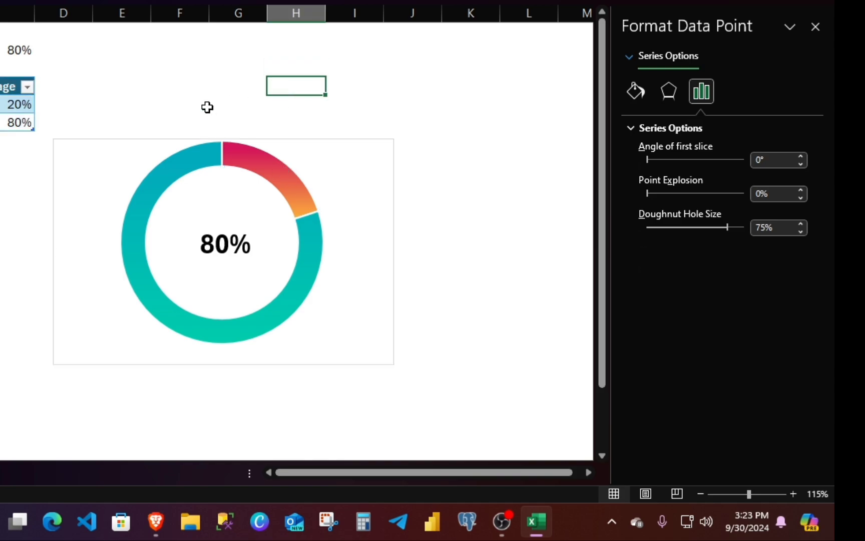
# Step: Select only the Remaining Task slice and set its point explosion to 3%
pyautogui.click(143, 228)
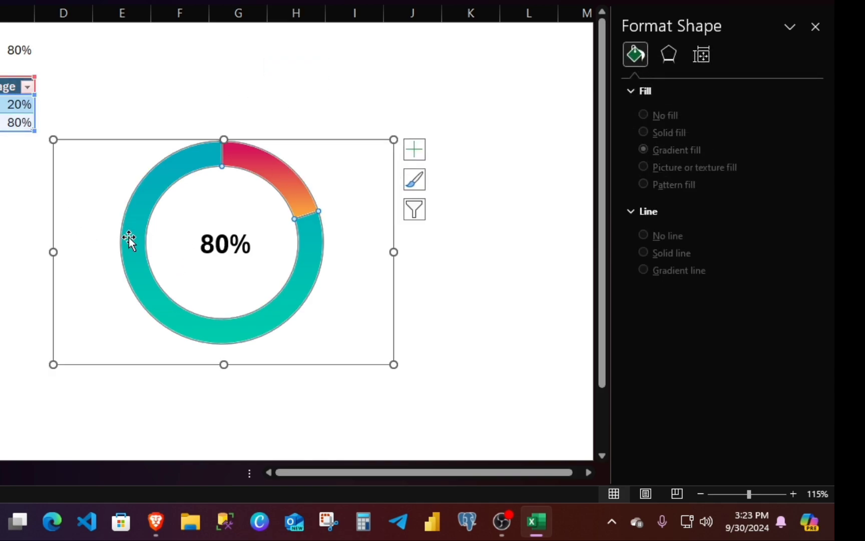
pyautogui.click(285, 177)
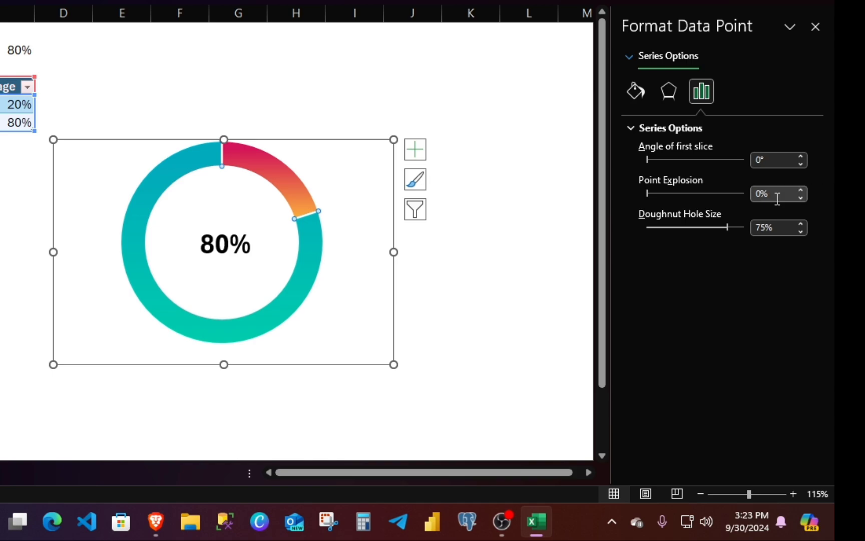
pyautogui.click(801, 190)
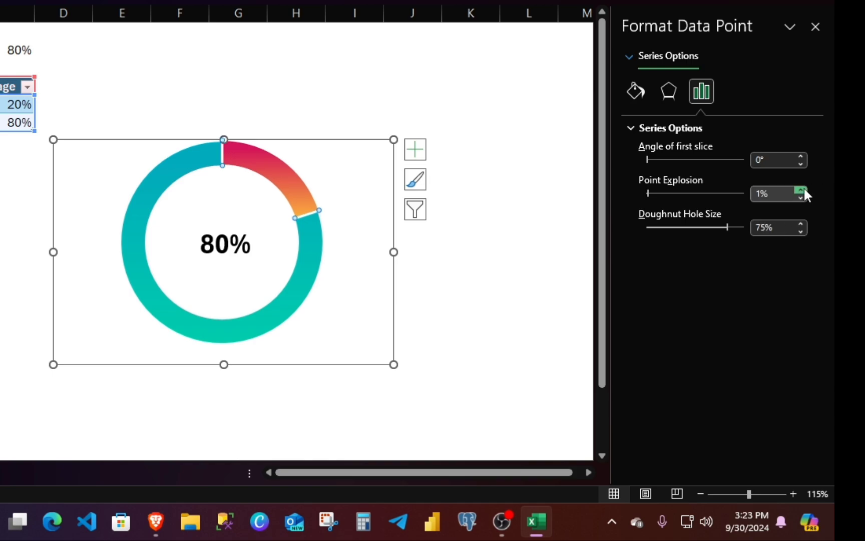
pyautogui.click(802, 190)
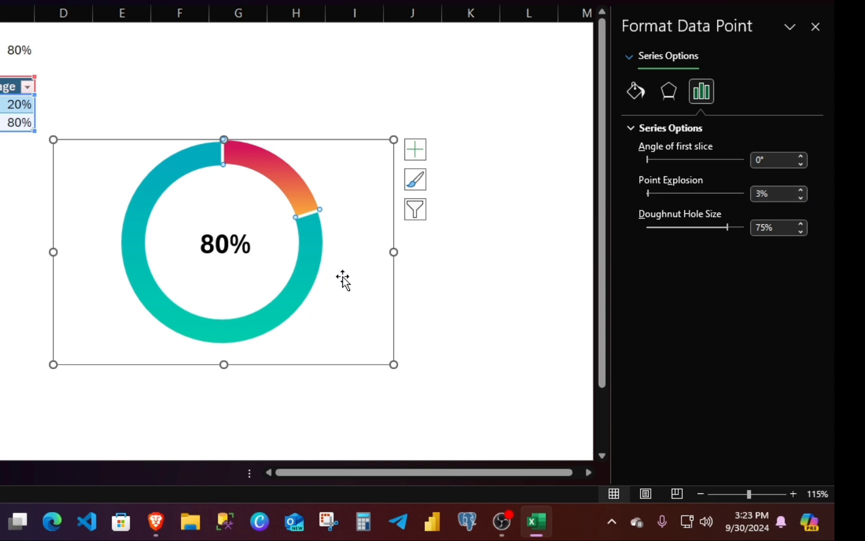
pyautogui.click(218, 221)
pyautogui.click(381, 123)
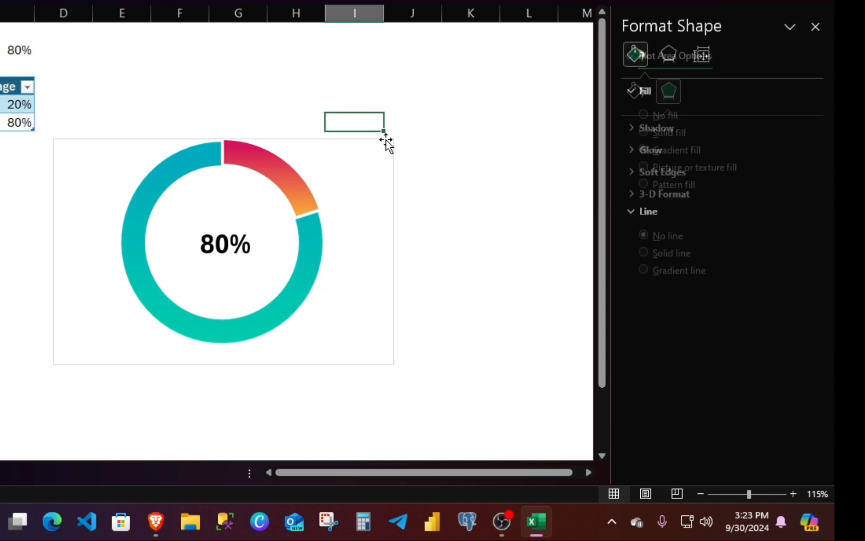
# Step: Extend the chart area upward to add space above the doughnut ring
pyautogui.click(216, 145)
pyautogui.moveTo(224, 136); pyautogui.dragTo(224, 105)
pyautogui.click(434, 203)
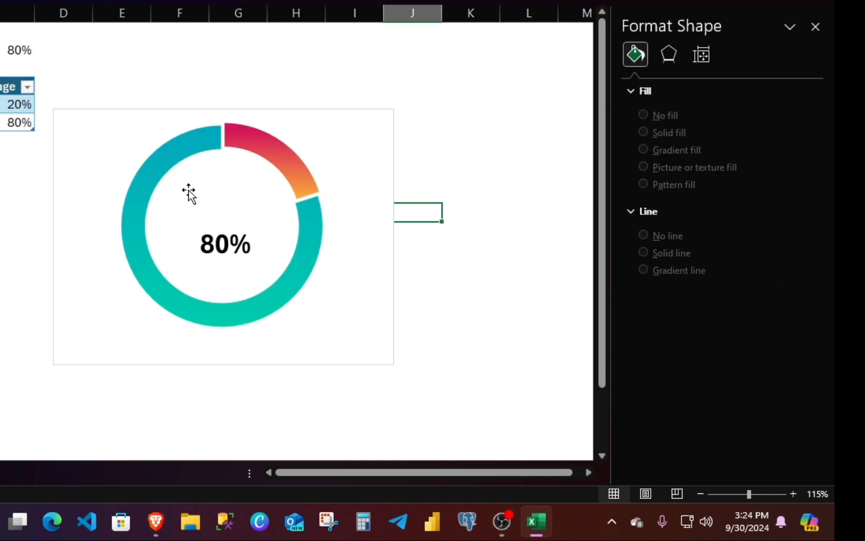
# Step: Move the plot area down to center the ring in the chart and shift the percentage text box up into the ring's center
pyautogui.click(207, 157)
pyautogui.click(290, 158)
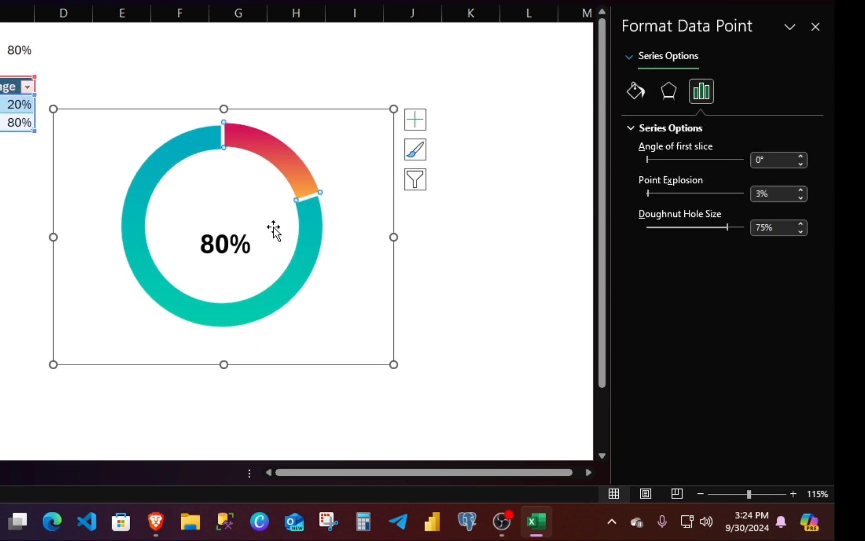
pyautogui.click(247, 245)
pyautogui.moveTo(249, 196); pyautogui.dragTo(250, 208)
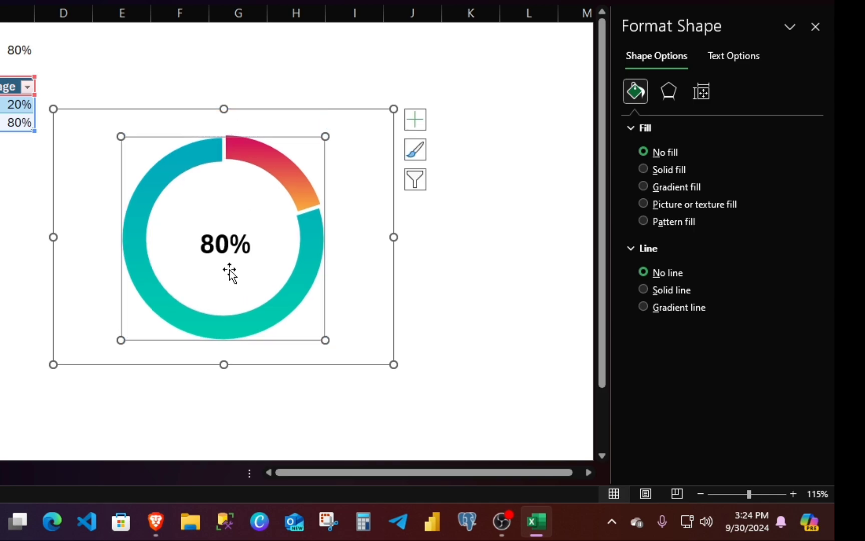
pyautogui.click(230, 250)
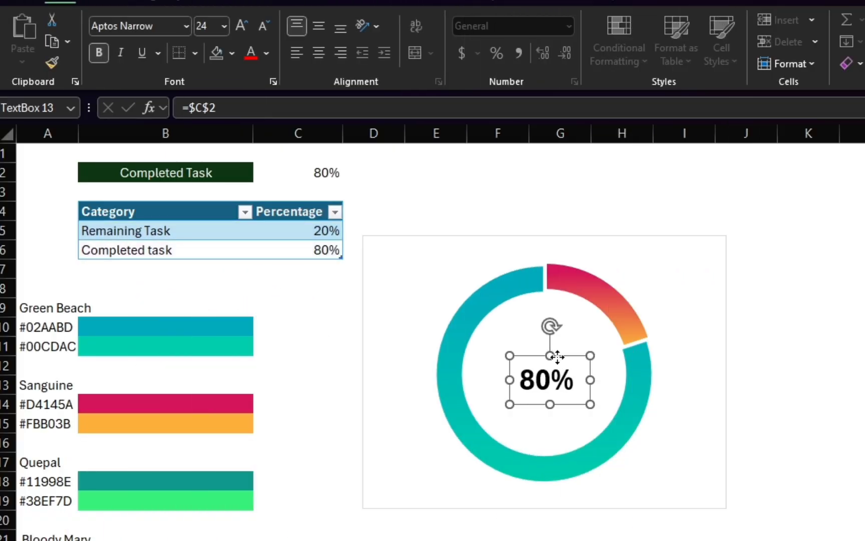
pyautogui.moveTo(235, 222); pyautogui.dragTo(235, 206)
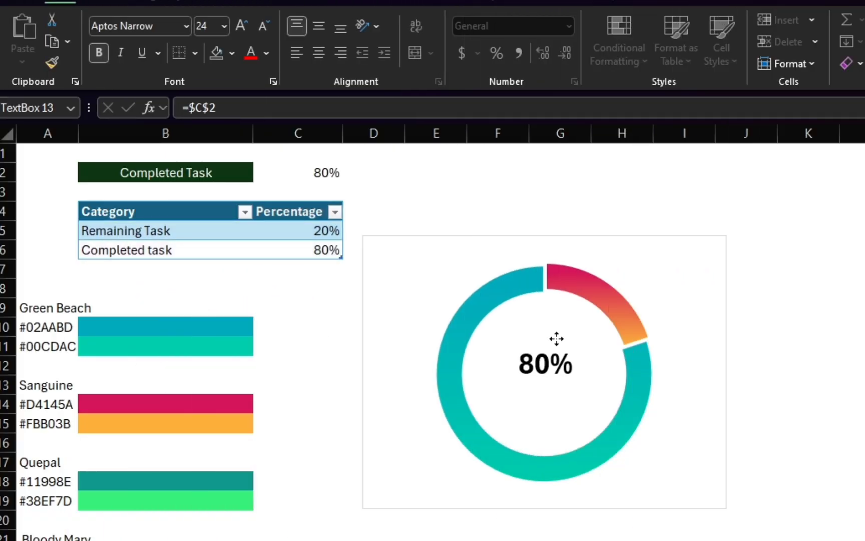
# Step: Set the Completed Task percentage in cell C2 to 50% to test the linked chart and center label
pyautogui.click(789, 383)
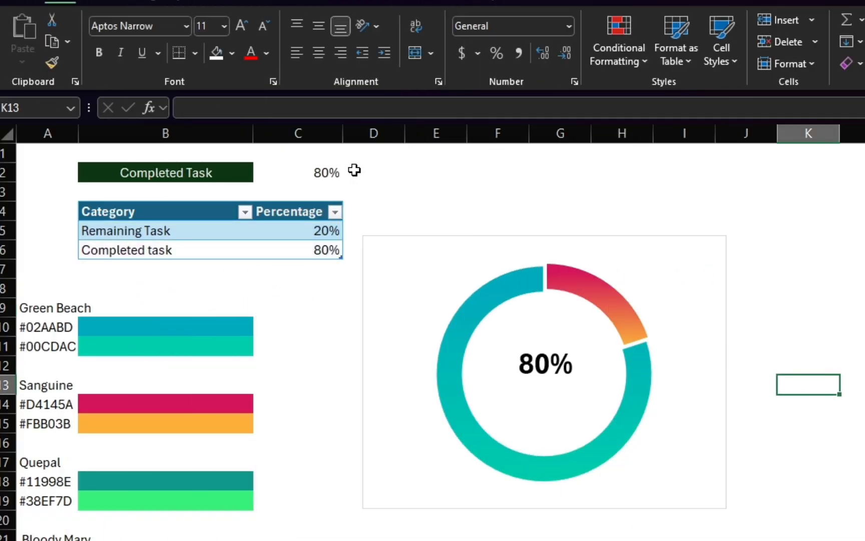
pyautogui.click(329, 173)
pyautogui.doubleClick(326, 173)
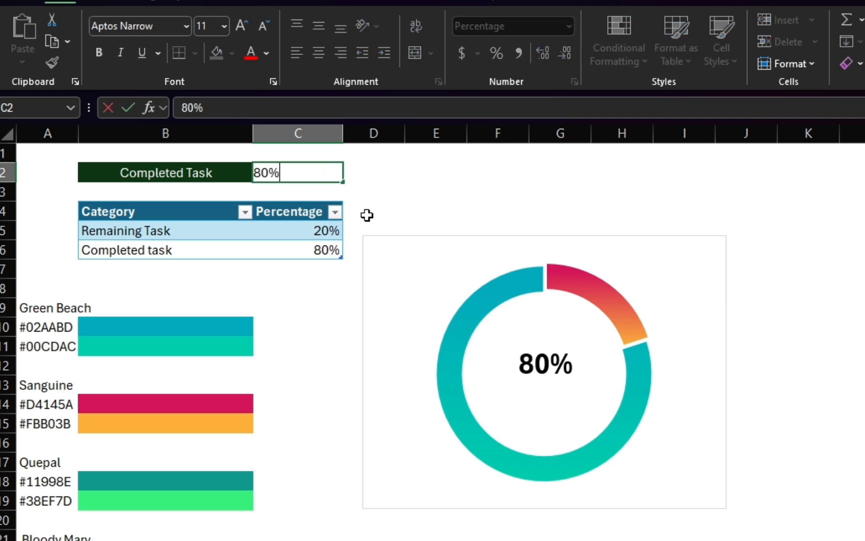
pyautogui.press('BackSpace')
pyautogui.press('BackSpace')
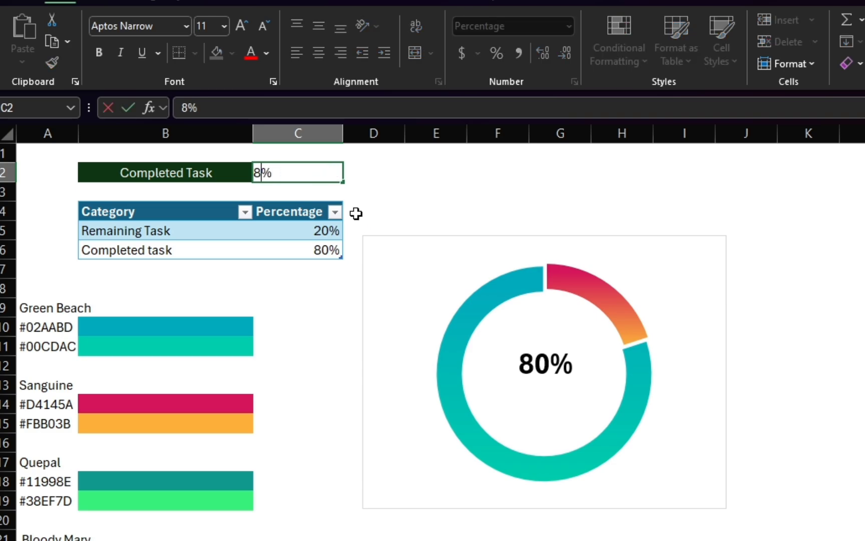
pyautogui.write('50')
pyautogui.press('Return')
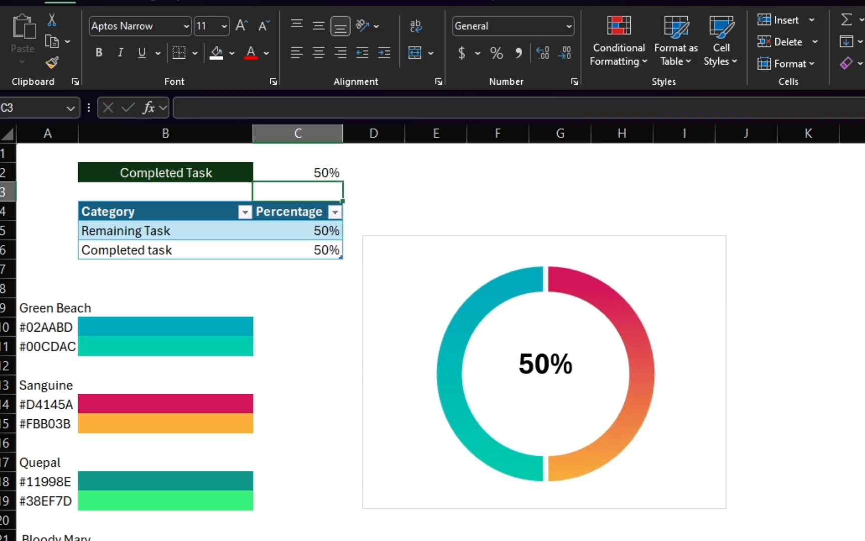
# Step: Set the Completed Task percentage in cell C2 to 70%
pyautogui.doubleClick(331, 172)
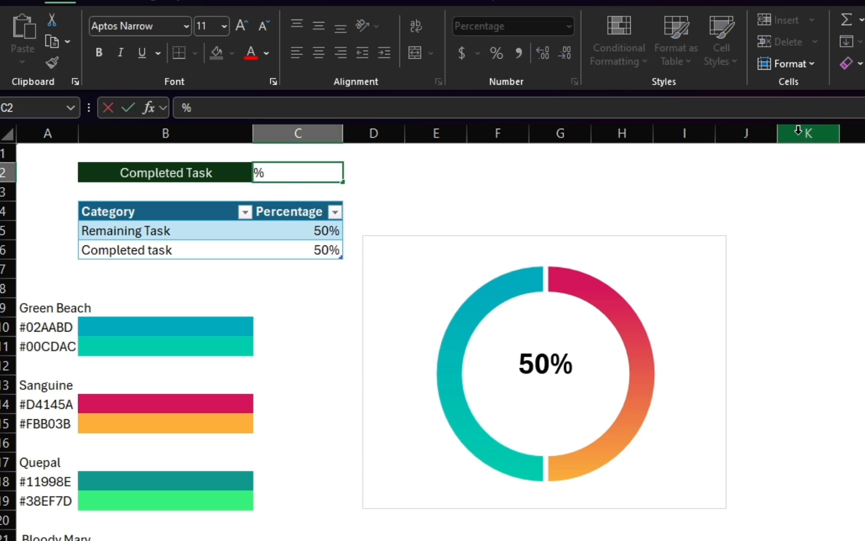
pyautogui.write('70')
pyautogui.press('Return')
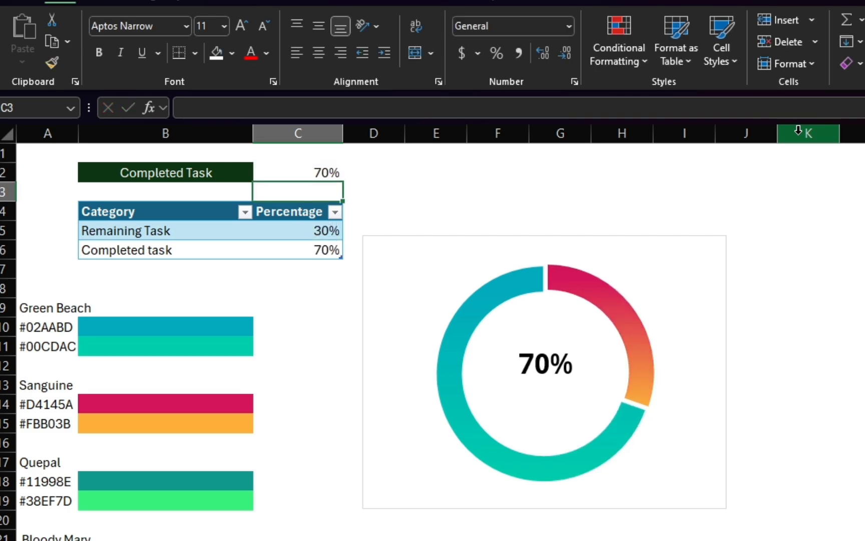
pyautogui.click(475, 213)
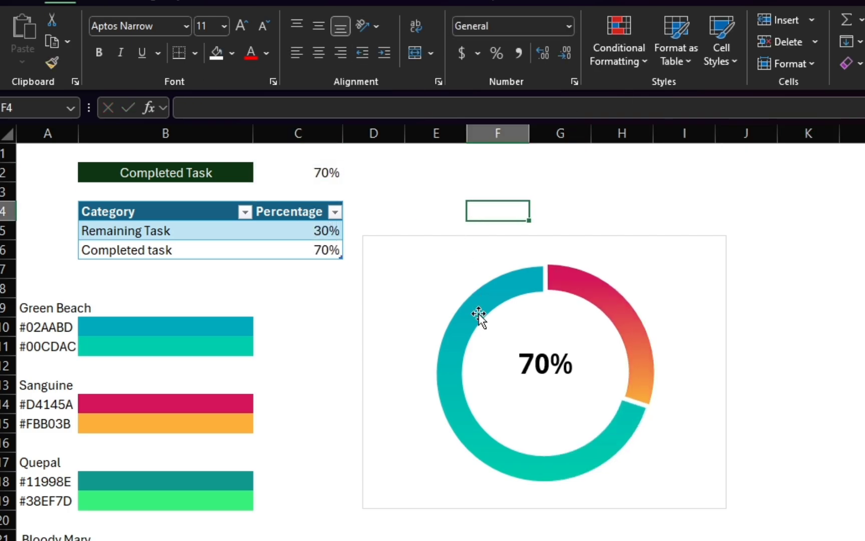
pyautogui.click(468, 540)
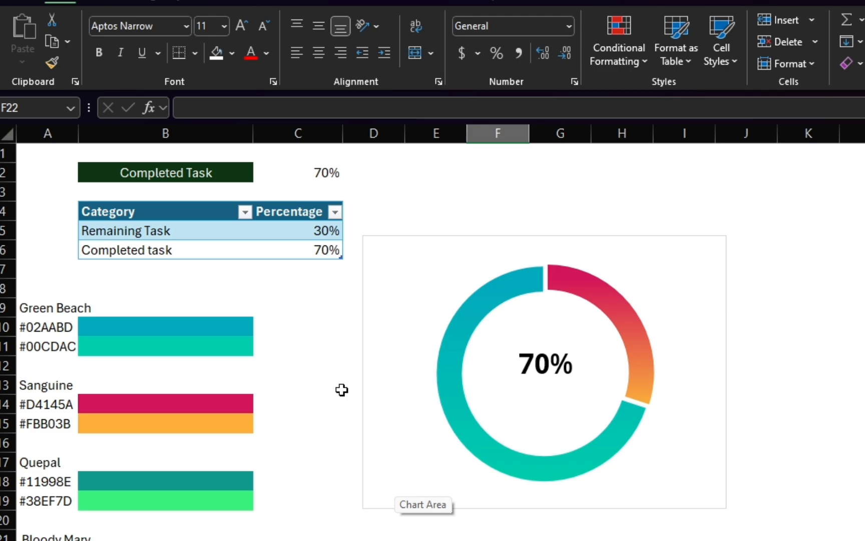
pyautogui.click(341, 367)
pyautogui.click(425, 242)
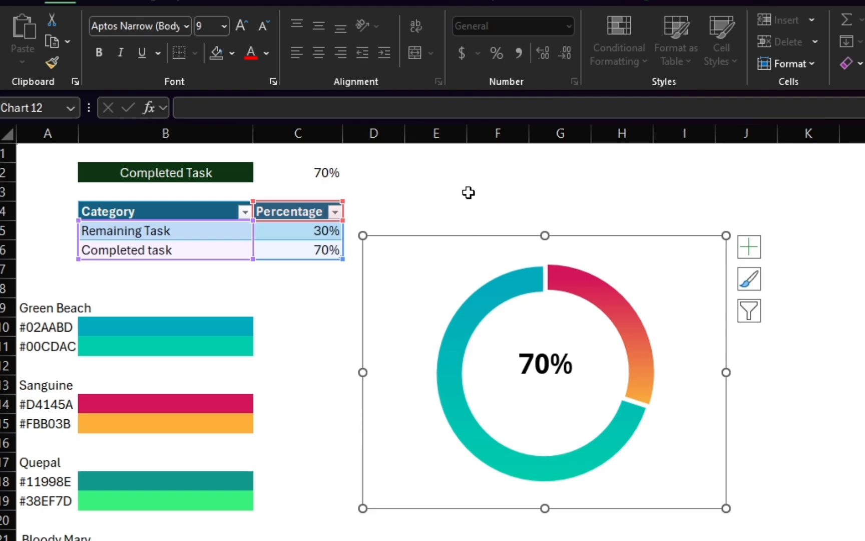
pyautogui.click(473, 211)
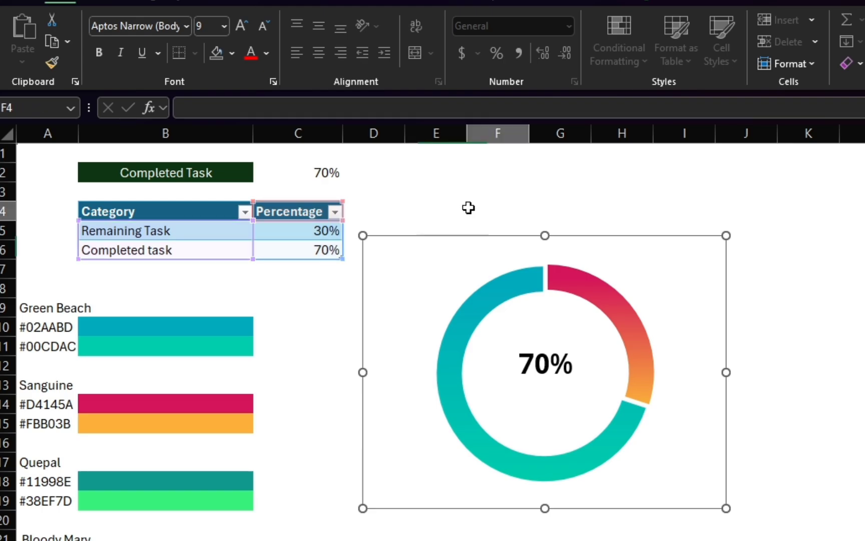
pyautogui.click(427, 368)
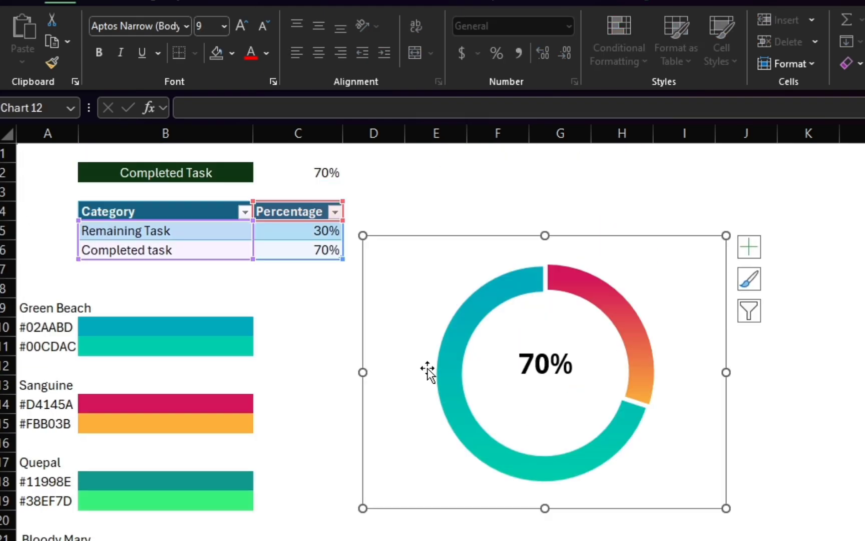